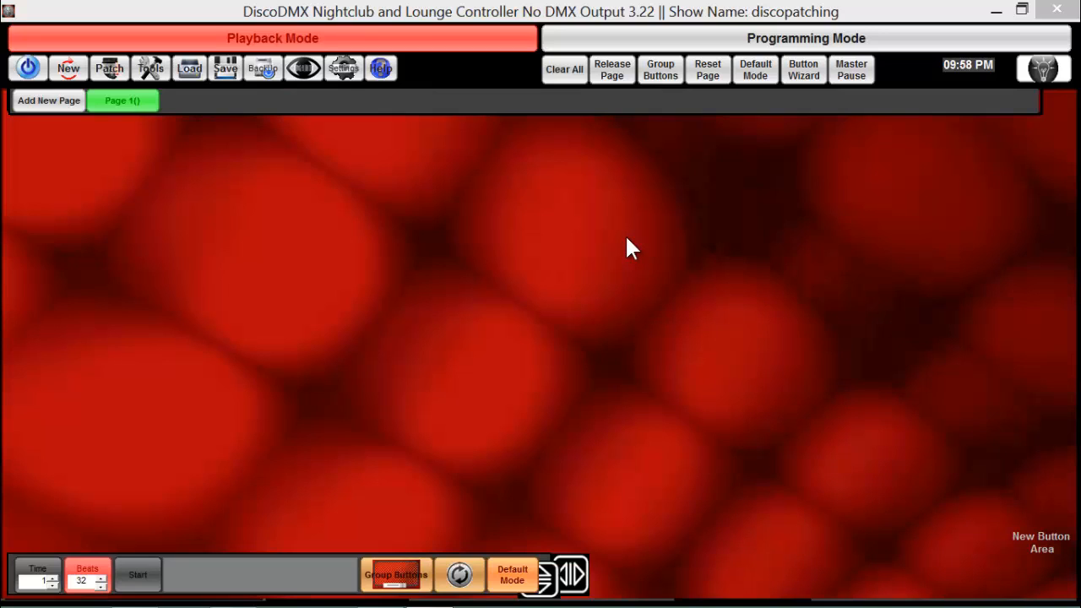
Step: Switch to Programming Mode and arrange the two Intimidator fixtures, spaced apart, beneath the row of SlimPar 56 fixtures
{"action": "left_click", "coordinate": [626, 43]}
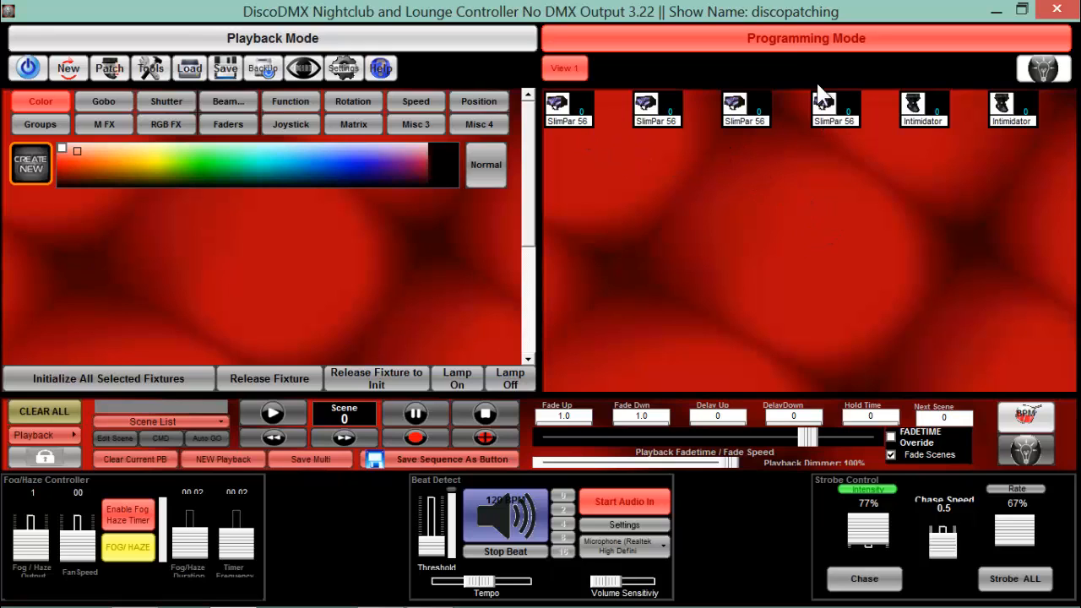
{"action": "left_click_drag", "start_coordinate": [921, 123], "coordinate": [644, 168]}
{"action": "left_click_drag", "start_coordinate": [1030, 110], "coordinate": [782, 162]}
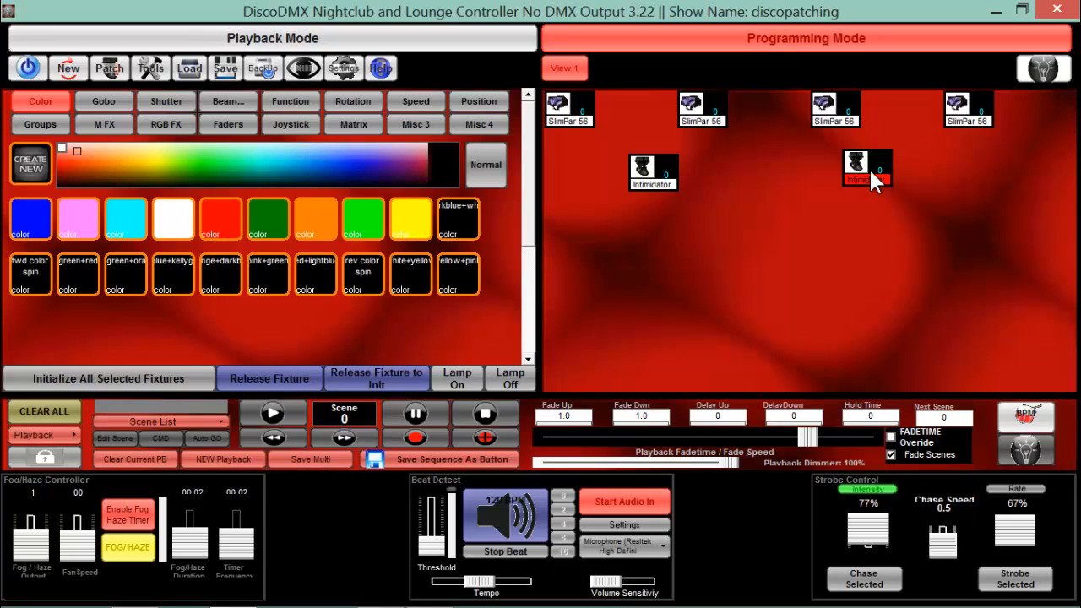
{"action": "left_click_drag", "start_coordinate": [871, 173], "coordinate": [899, 173]}
{"action": "left_click", "coordinate": [734, 306]}
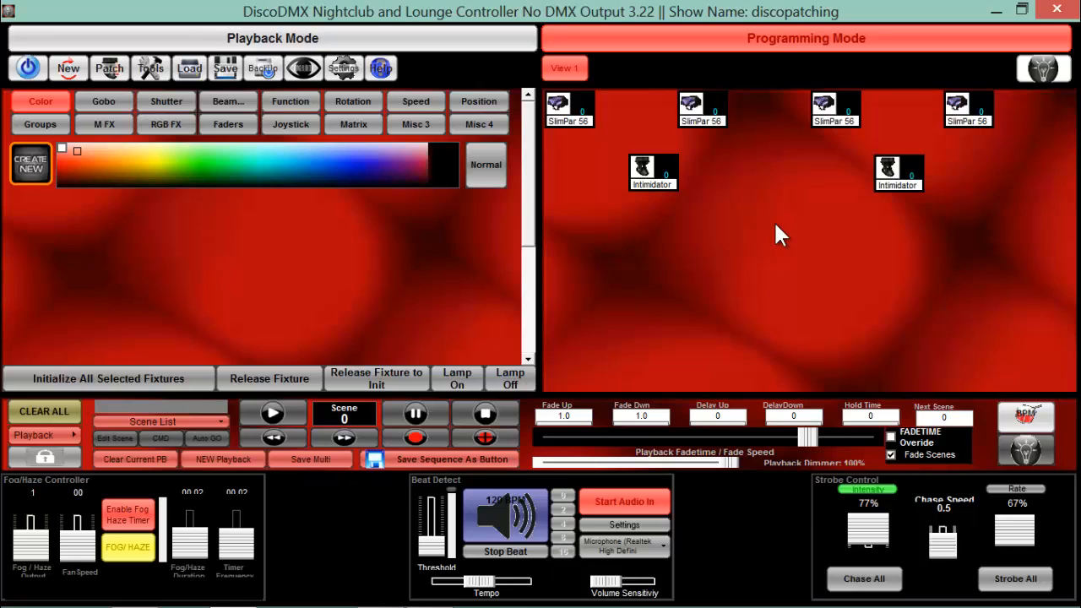
Step: Examine the channel faders of all four SlimPar 56 fixtures and clear everything
{"action": "left_click", "coordinate": [570, 105]}
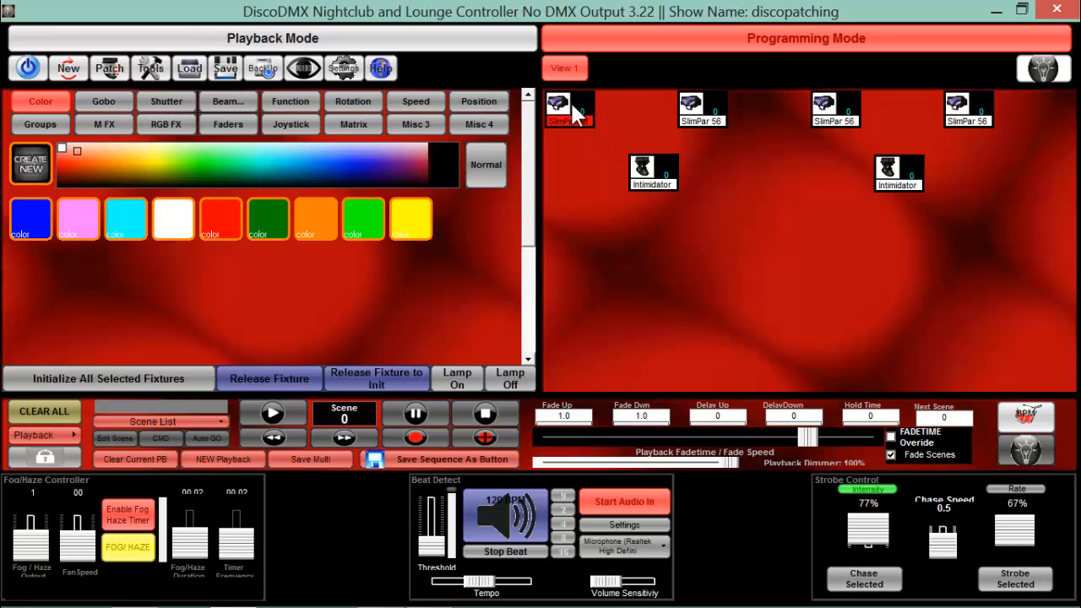
{"action": "left_click", "coordinate": [707, 108]}
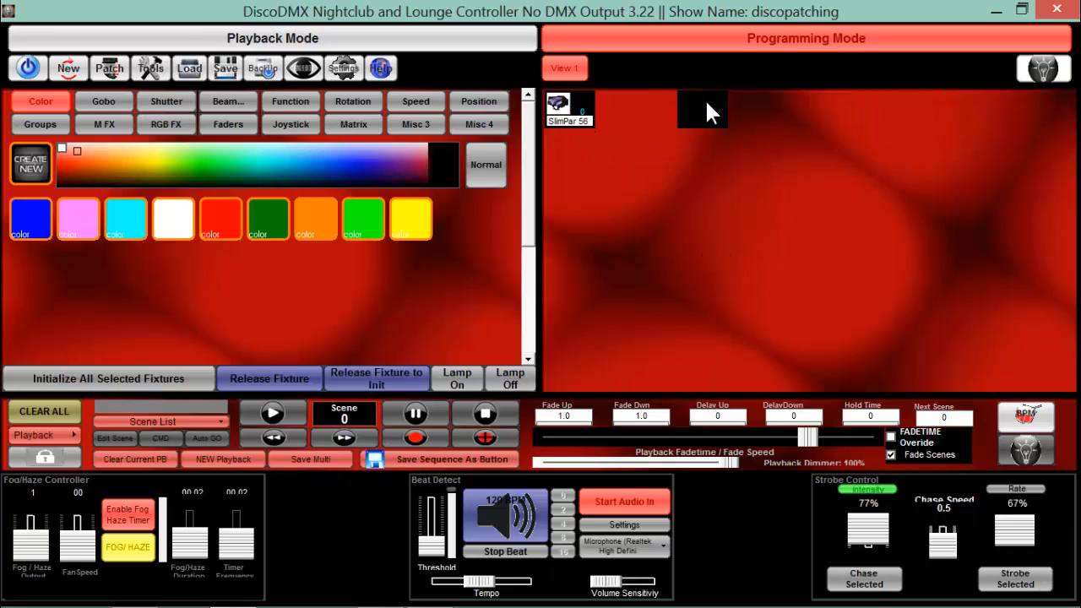
{"action": "left_click", "coordinate": [575, 116]}
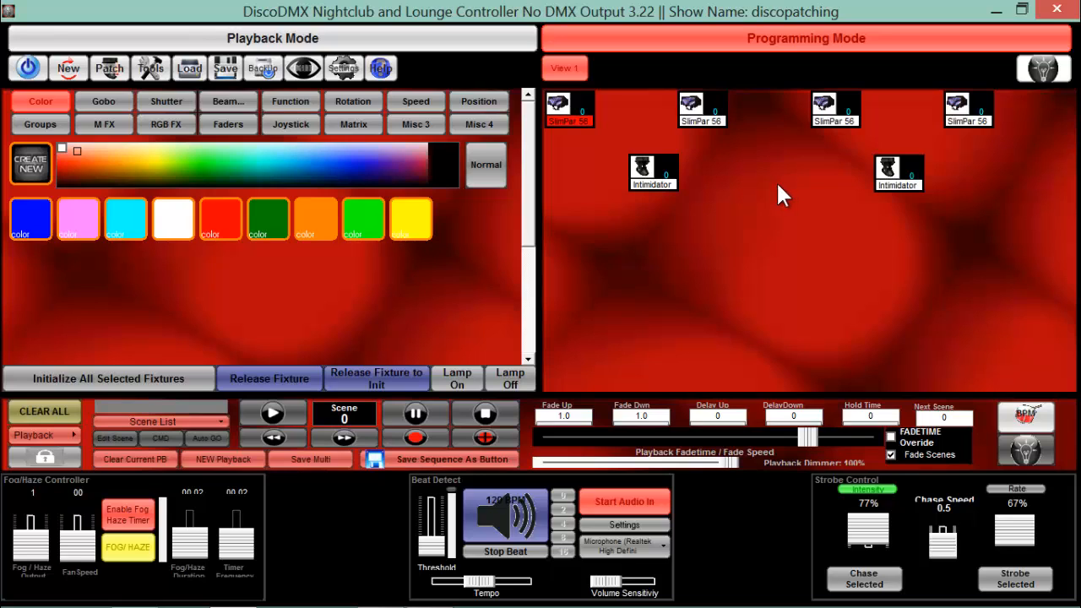
{"action": "left_click", "coordinate": [695, 106]}
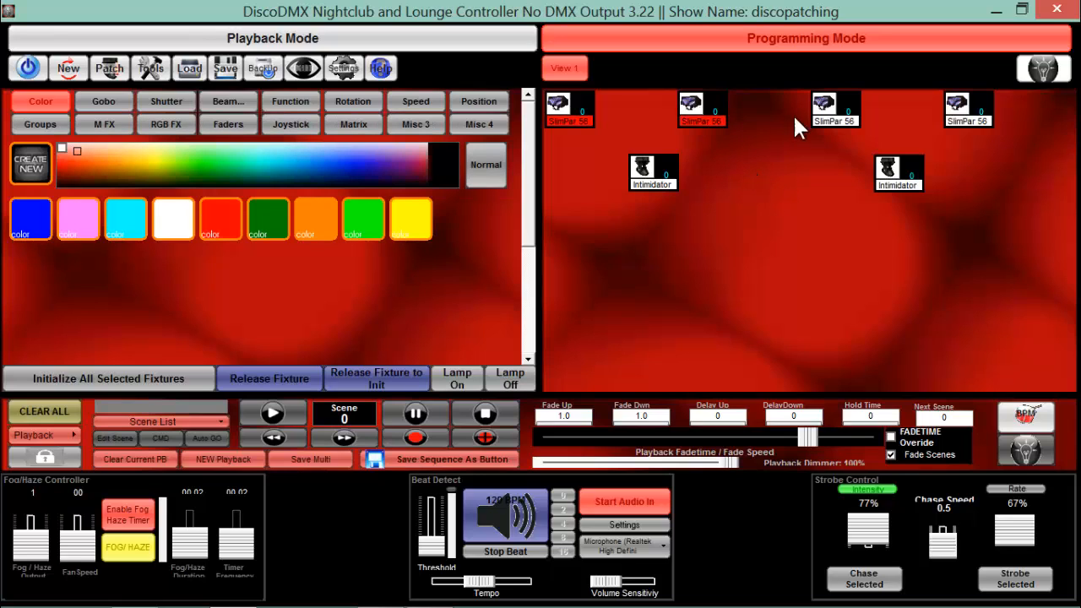
{"action": "left_click", "coordinate": [954, 114]}
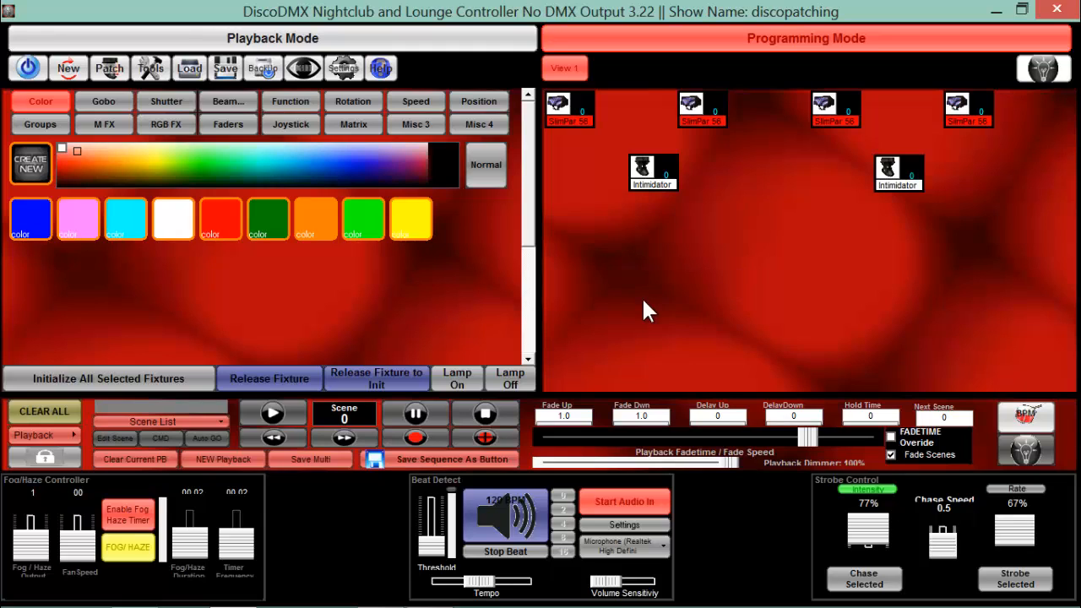
{"action": "left_click", "coordinate": [224, 125]}
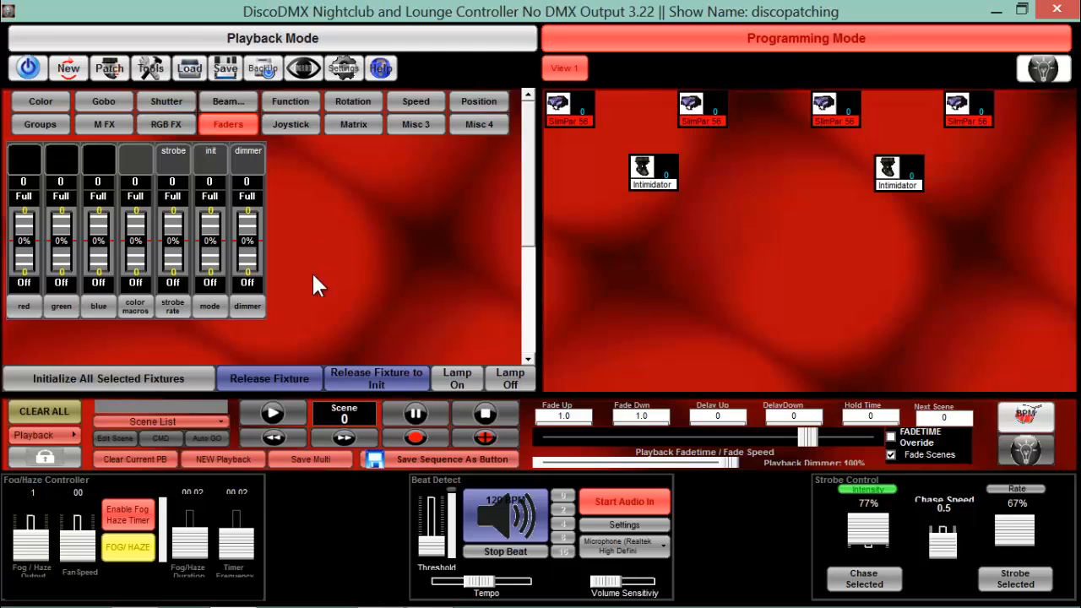
{"action": "left_click", "coordinate": [55, 412]}
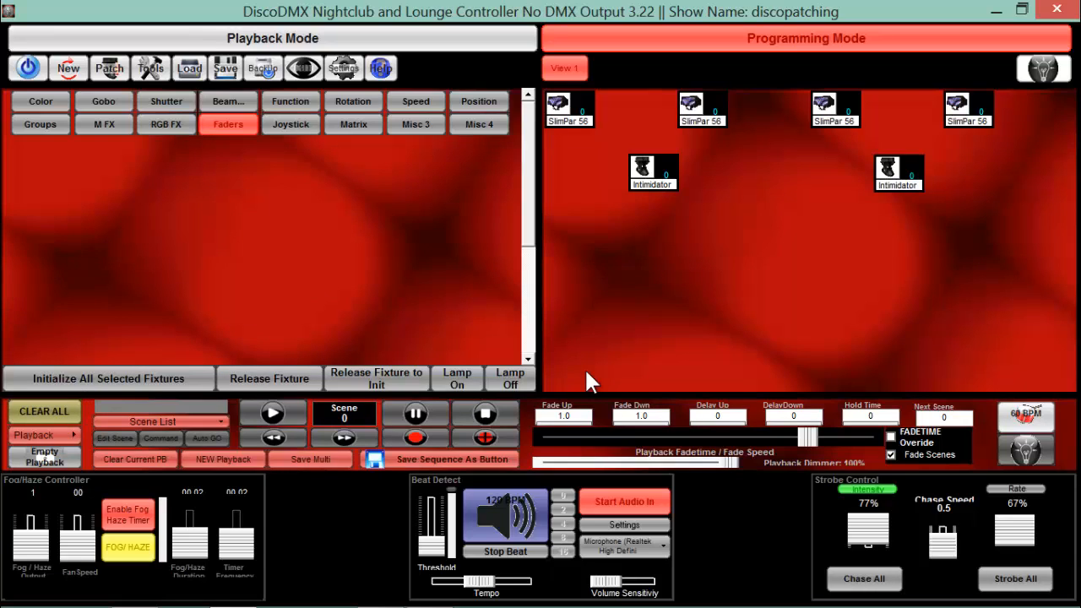
{"action": "left_click", "coordinate": [63, 410]}
Step: Select the four SlimPar 56 fixtures, initialize them and deselect them
{"action": "left_click", "coordinate": [562, 112]}
{"action": "left_click", "coordinate": [689, 118]}
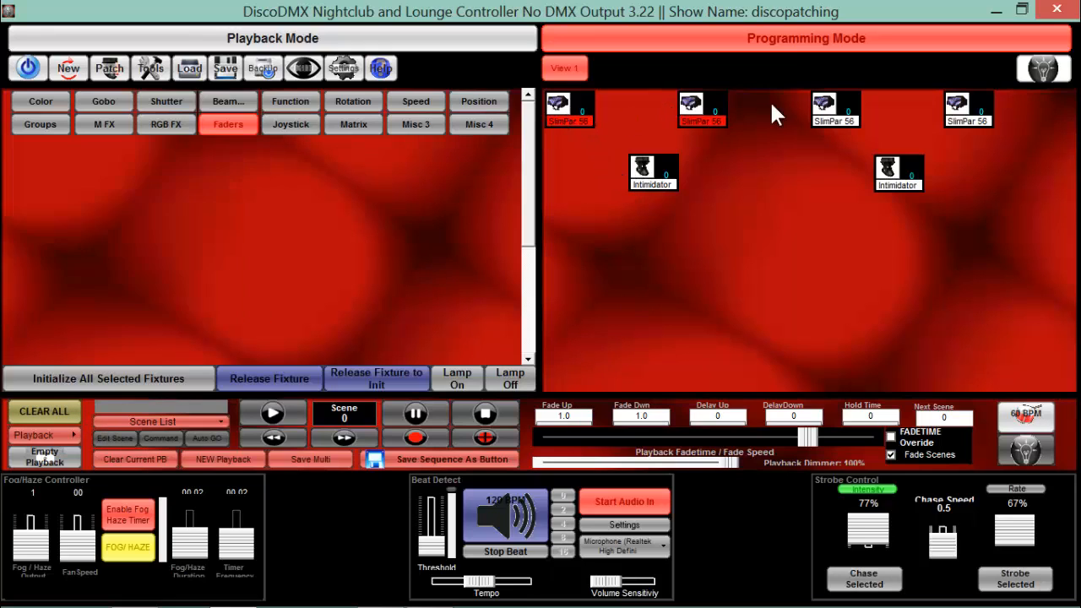
{"action": "left_click", "coordinate": [832, 116]}
{"action": "left_click", "coordinate": [969, 118]}
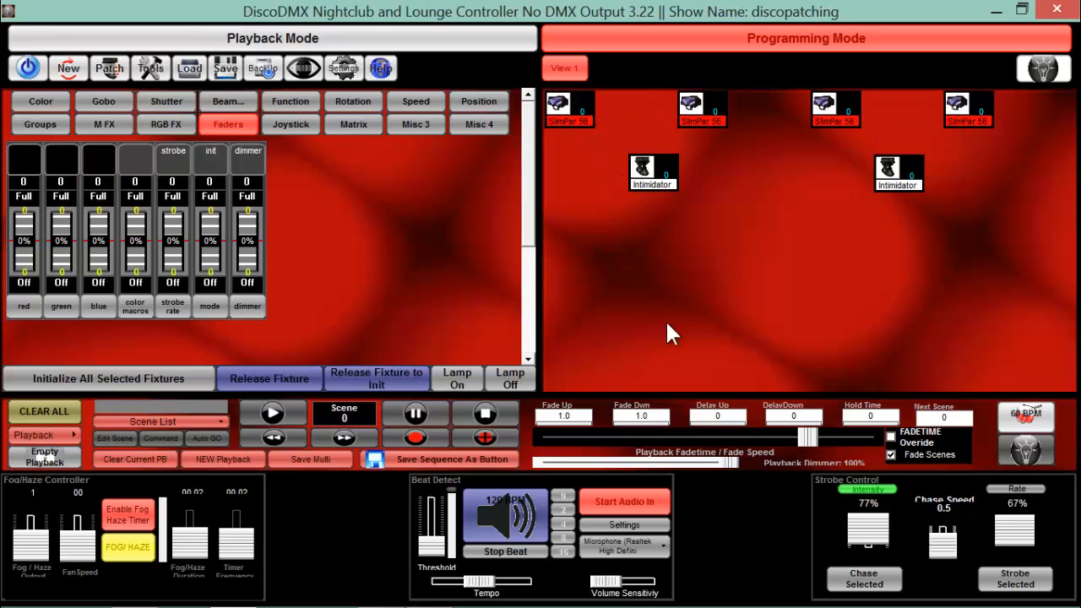
{"action": "left_click", "coordinate": [167, 379]}
{"action": "left_click", "coordinate": [574, 269]}
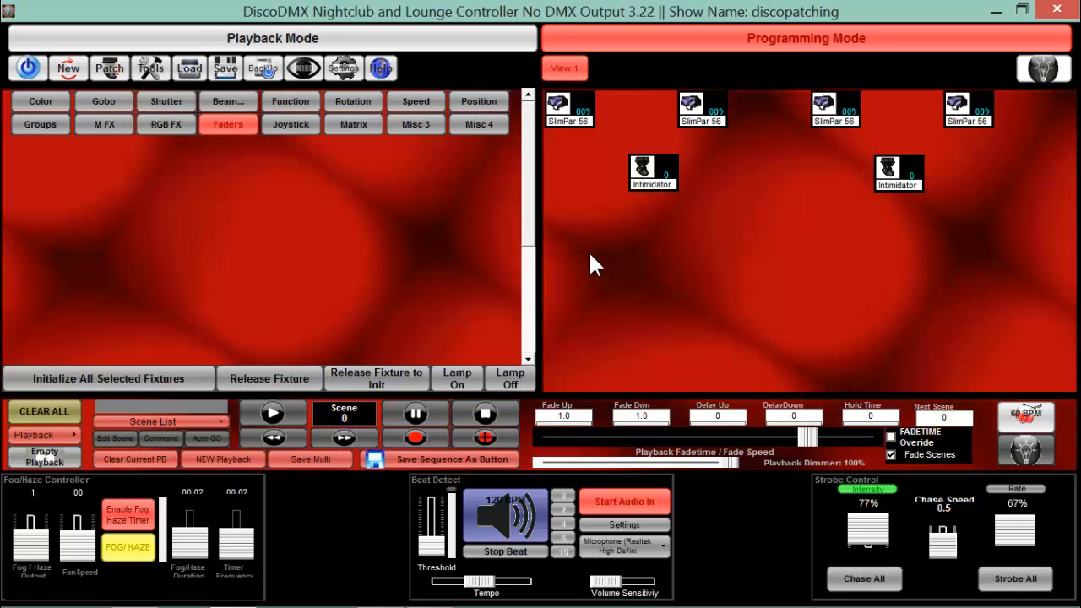
Step: Initialize both Intimidator fixtures together and clear all fixture values
{"action": "left_click", "coordinate": [653, 184]}
{"action": "left_click", "coordinate": [891, 179]}
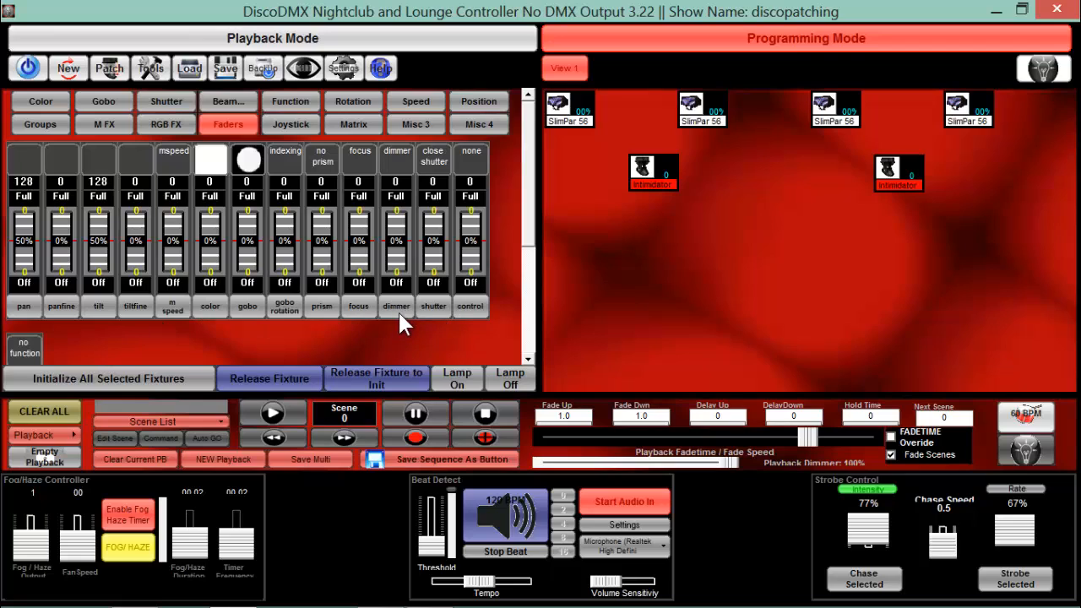
{"action": "left_click", "coordinate": [195, 378]}
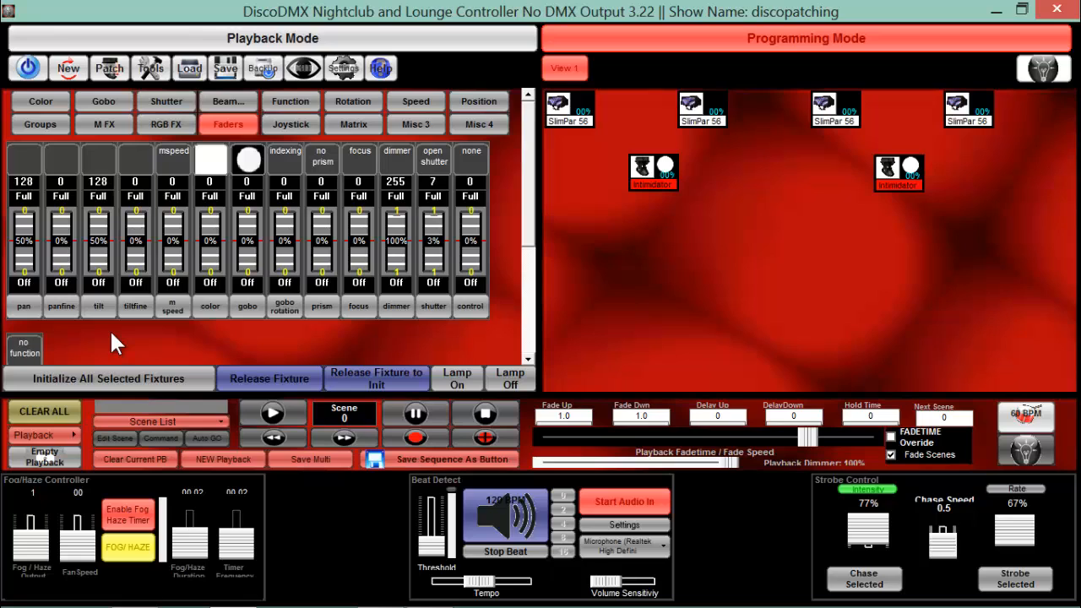
{"action": "left_click", "coordinate": [651, 301]}
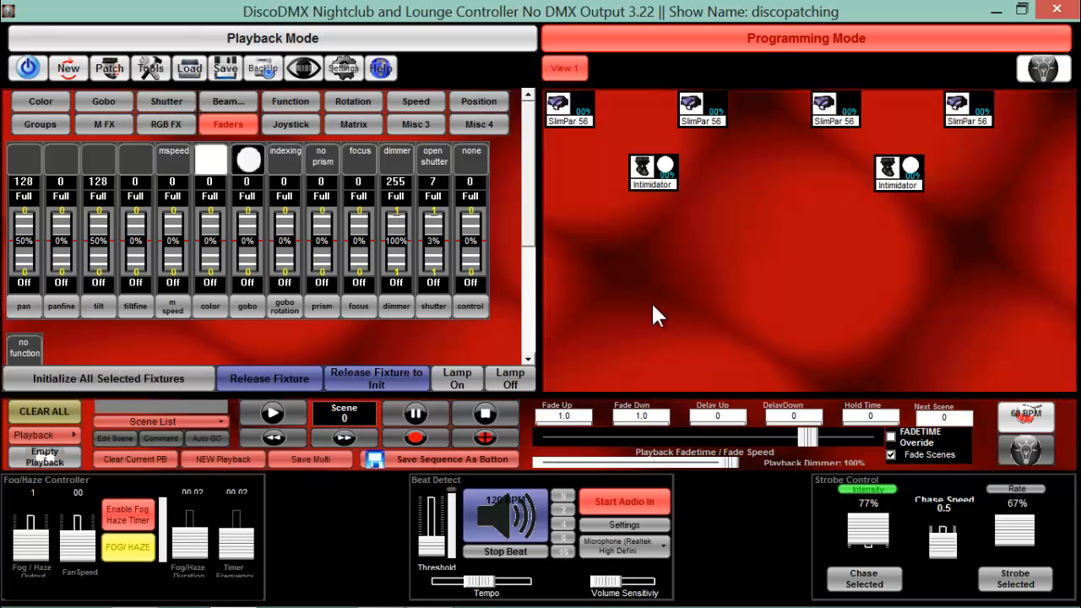
{"action": "left_click", "coordinate": [59, 411]}
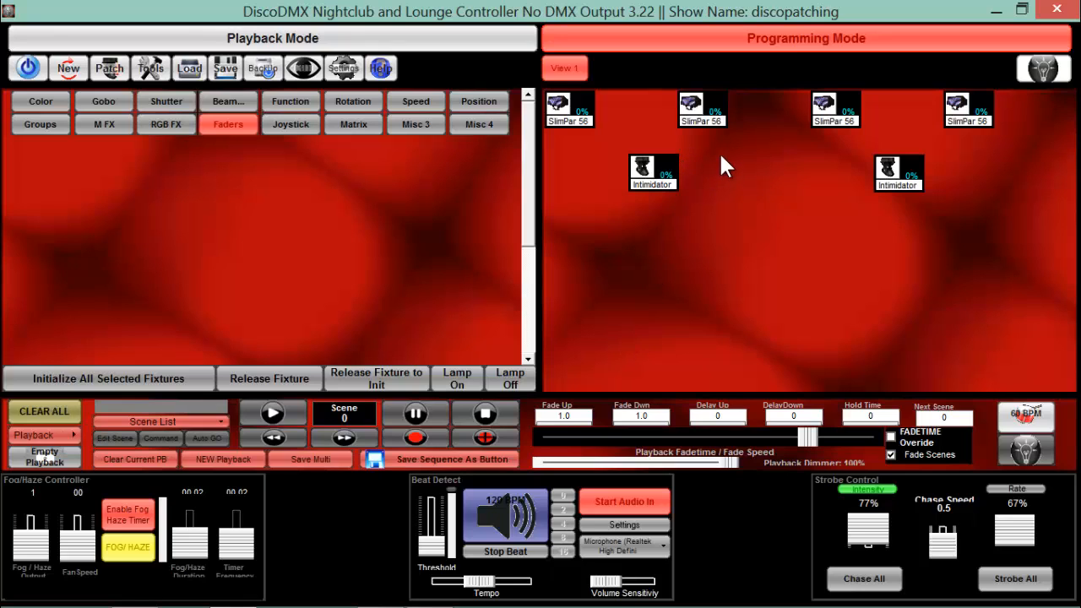
Step: Select all four SlimPar 56 fixtures again and initialize them
{"action": "left_click", "coordinate": [592, 125]}
{"action": "left_click", "coordinate": [694, 111]}
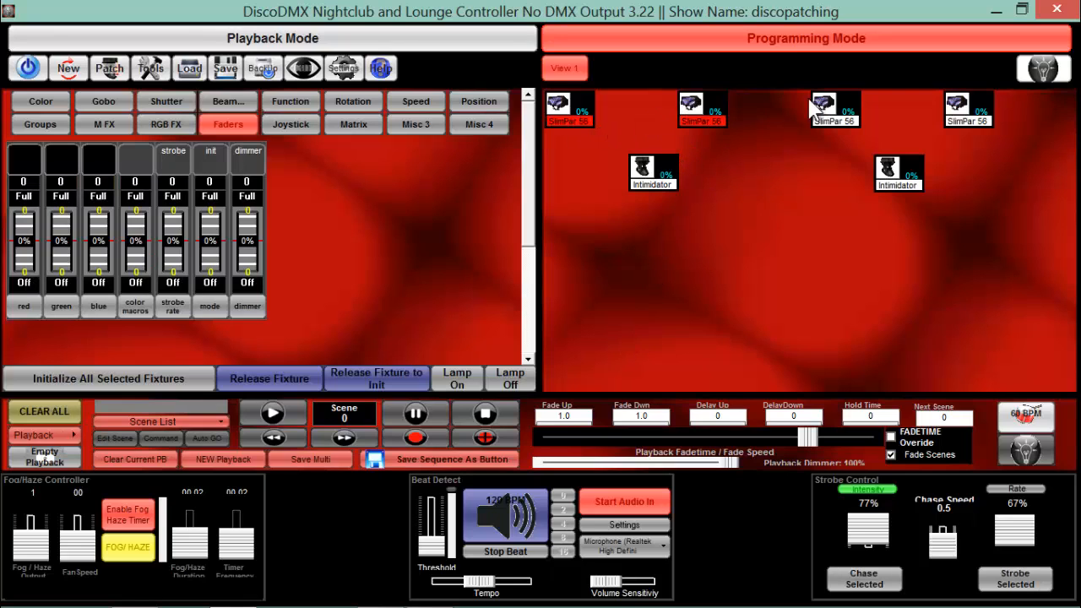
{"action": "left_click", "coordinate": [840, 123]}
{"action": "left_click", "coordinate": [963, 114]}
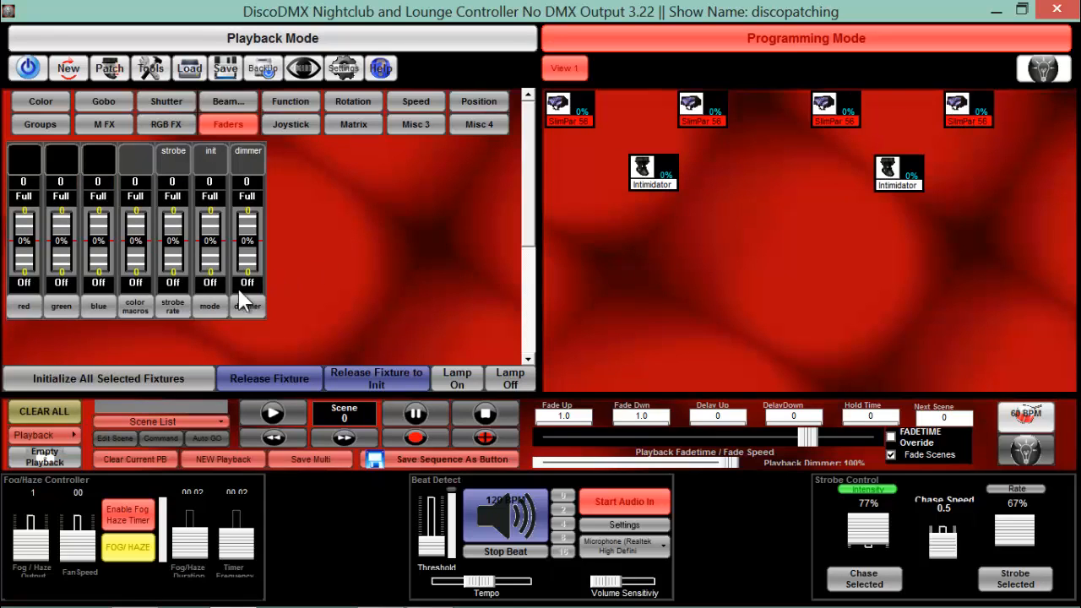
{"action": "left_click", "coordinate": [167, 374]}
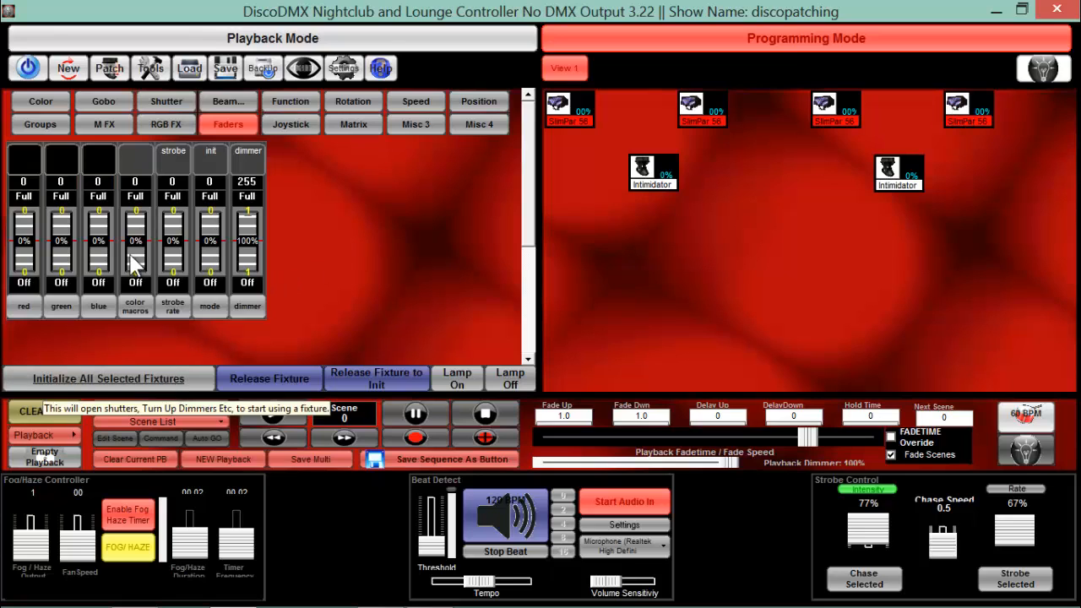
Step: Try blue and red on the selected SlimPar 56 fixtures with the individual colour swatches and settle on green
{"action": "left_click", "coordinate": [46, 103]}
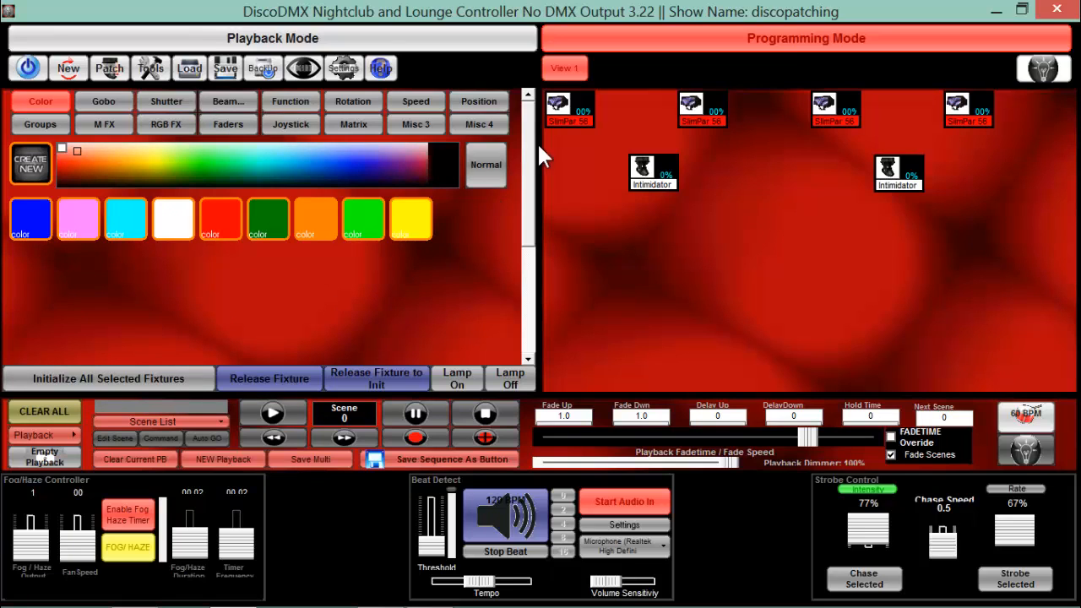
{"action": "left_click", "coordinate": [492, 176]}
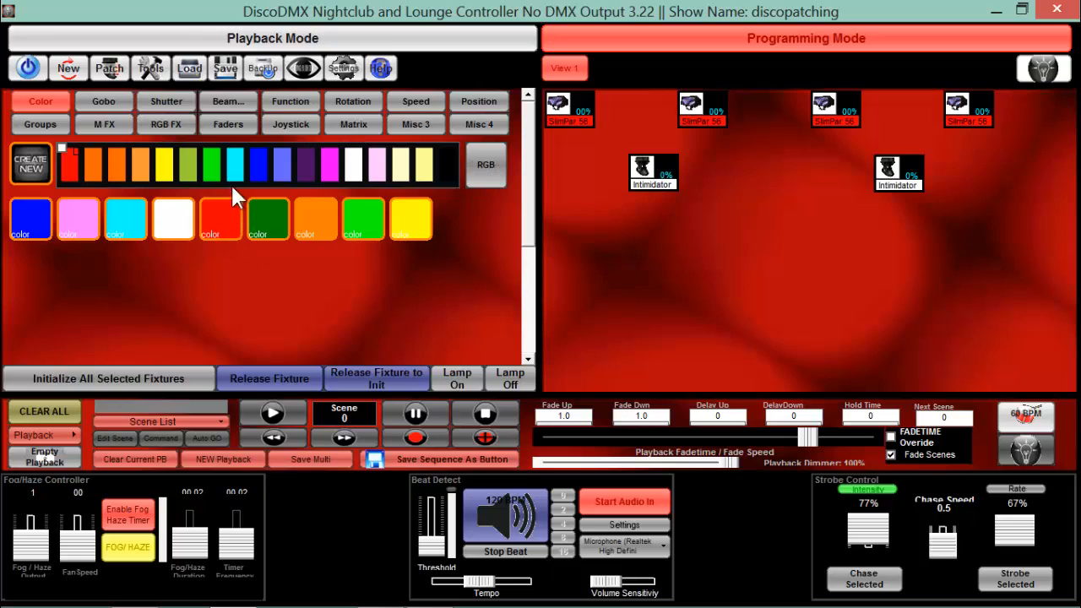
{"action": "left_click", "coordinate": [212, 166]}
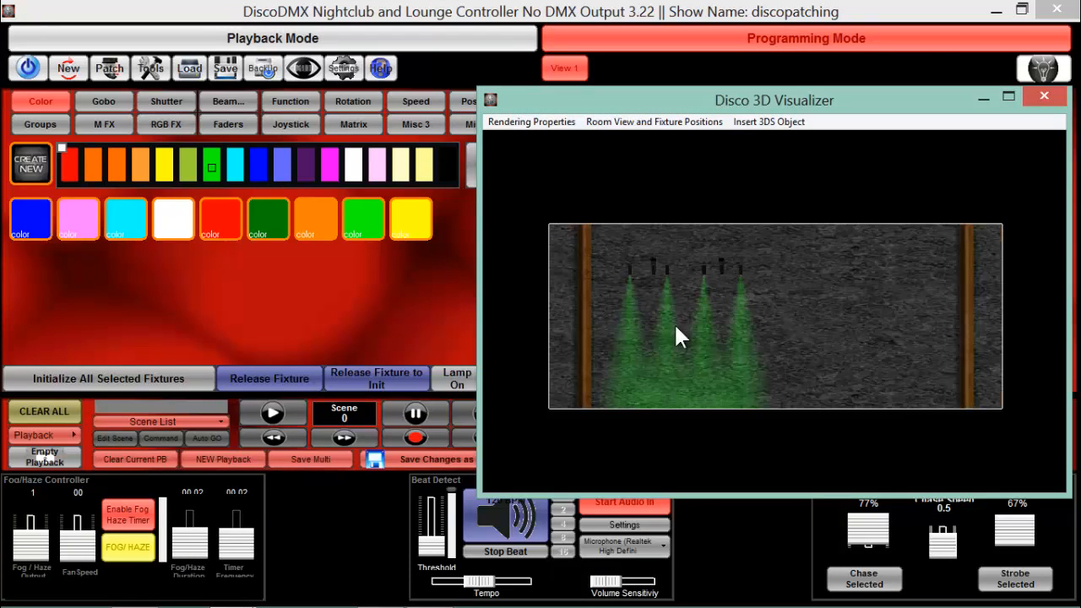
{"action": "left_click", "coordinate": [261, 163]}
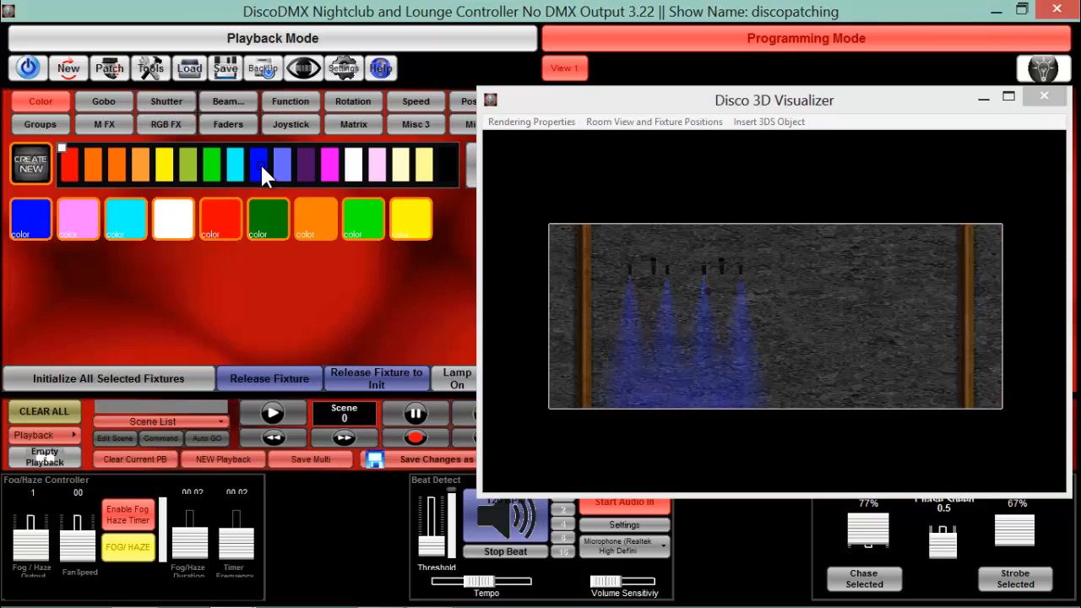
{"action": "left_click", "coordinate": [73, 169]}
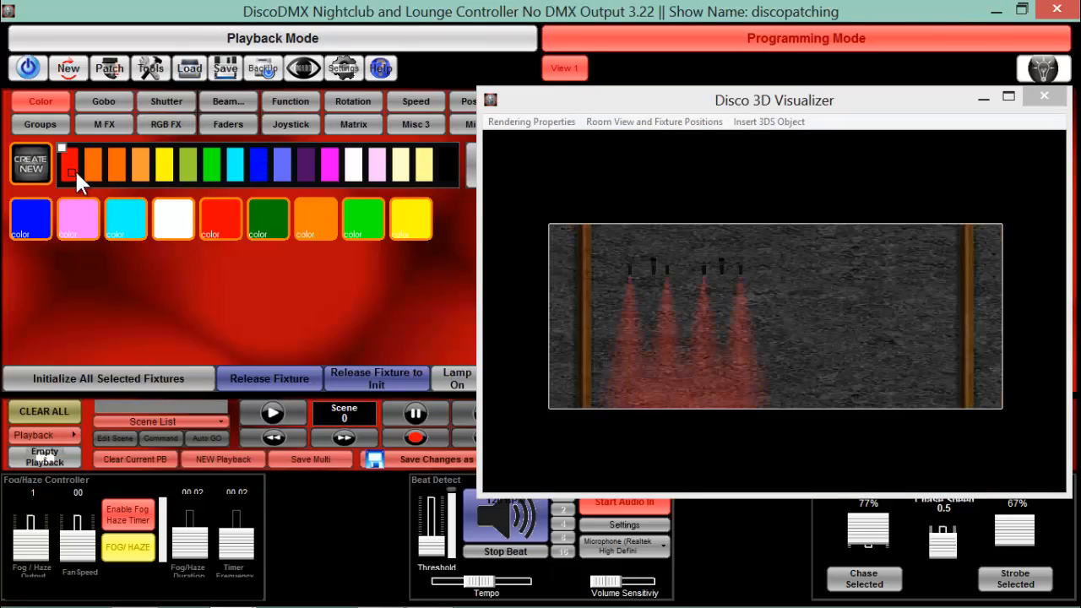
{"action": "left_click", "coordinate": [214, 166]}
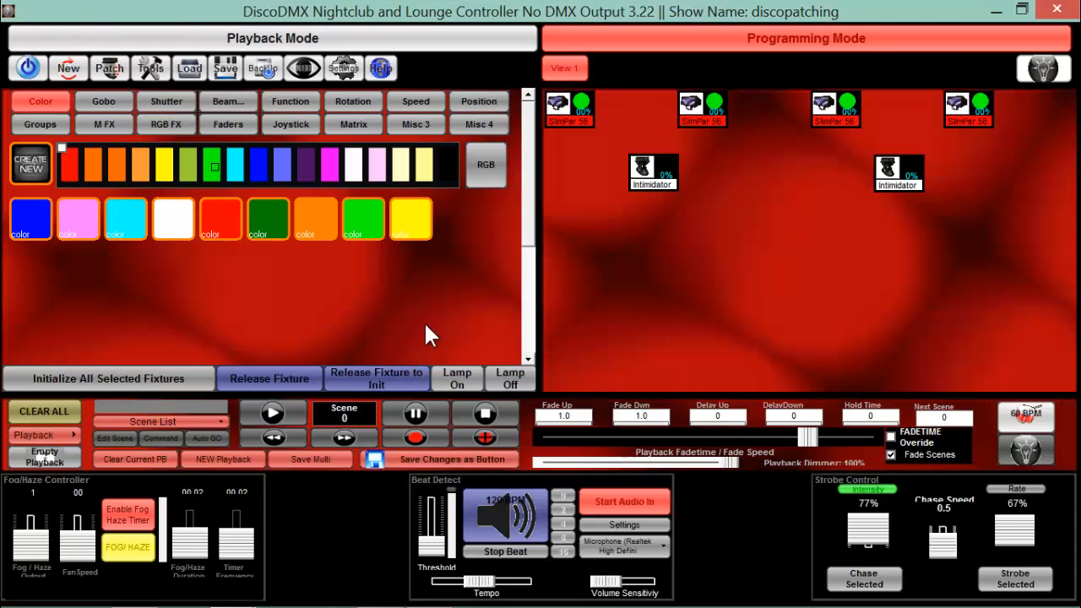
Step: Save the look as a sequence button named green with Cross Fade In/Out enabled and both fade times set to 01.00
{"action": "left_click", "coordinate": [429, 463]}
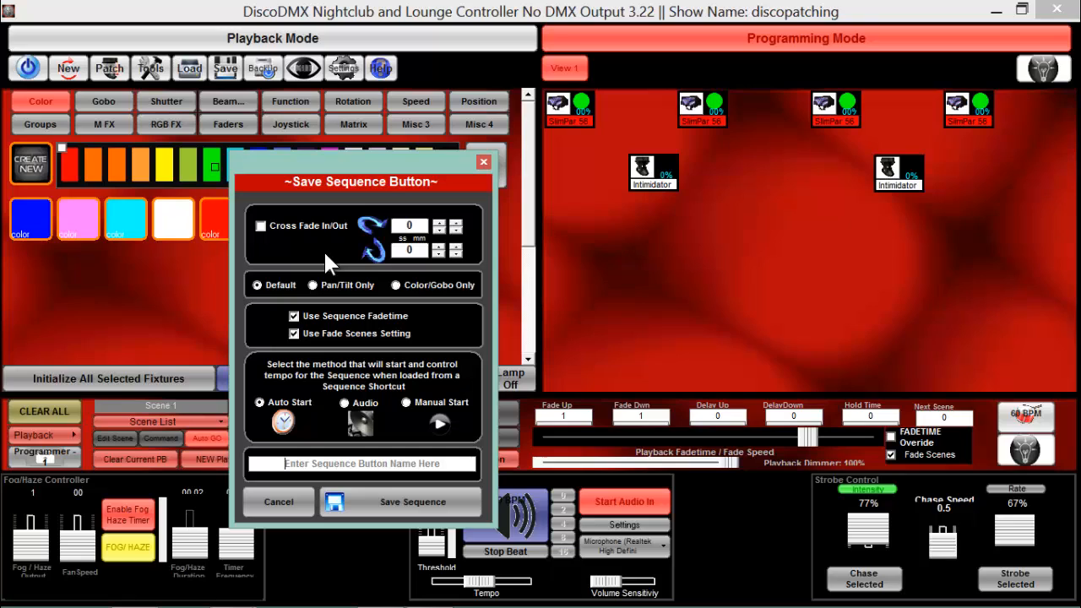
{"action": "left_click", "coordinate": [261, 228]}
{"action": "left_click", "coordinate": [439, 226]}
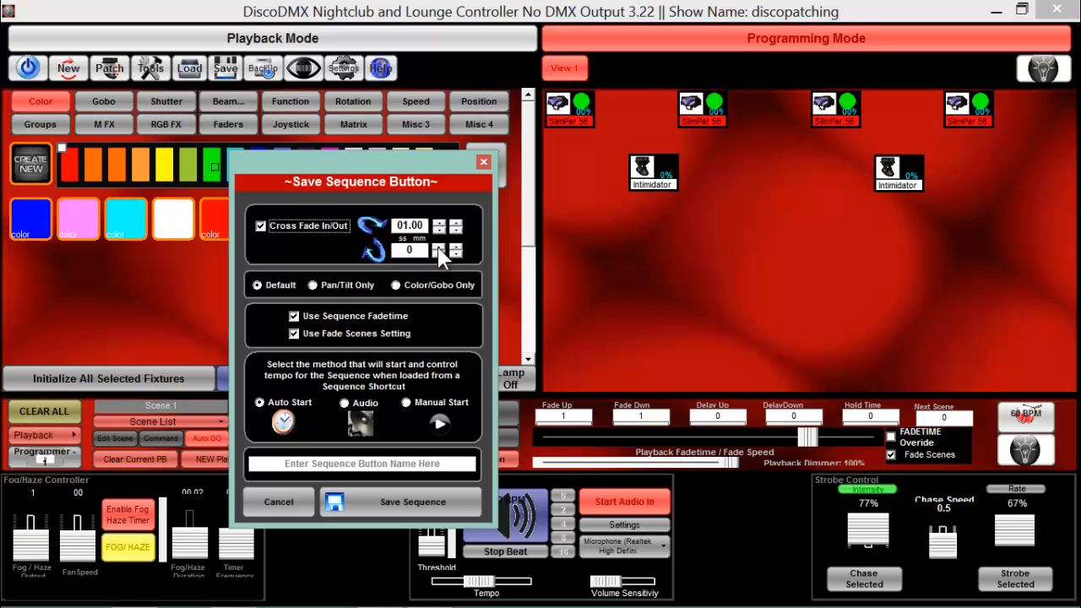
{"action": "left_click", "coordinate": [439, 249]}
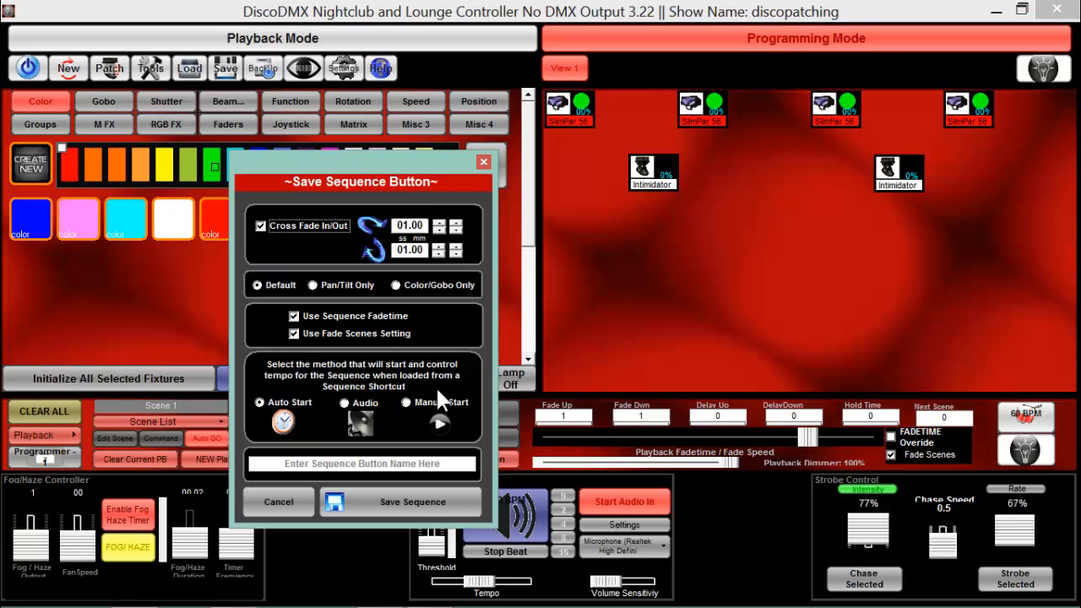
{"action": "left_click", "coordinate": [345, 464]}
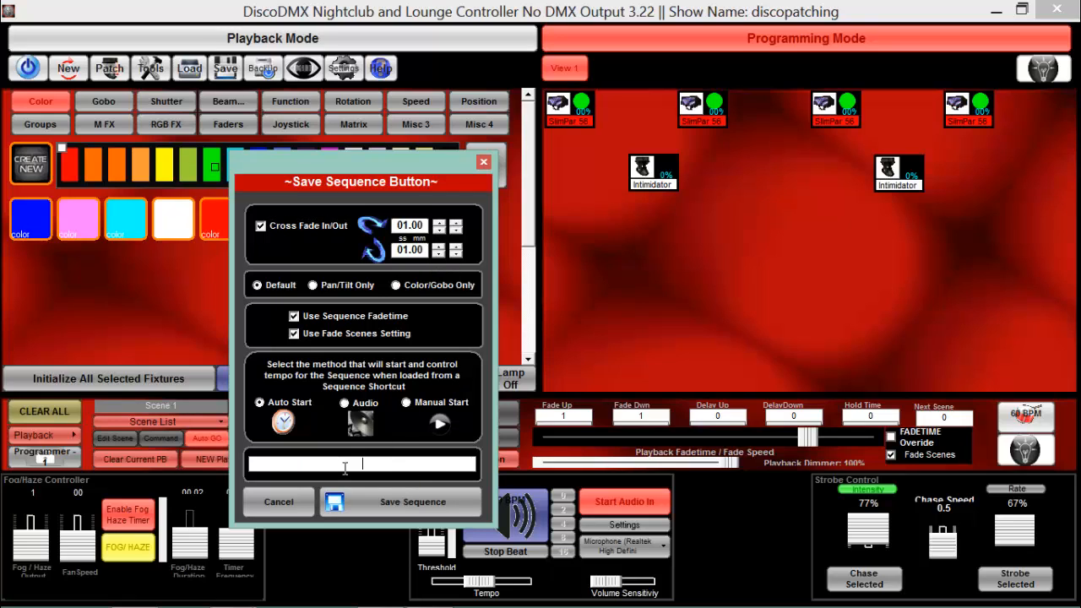
{"action": "type", "text": "green"}
{"action": "left_click", "coordinate": [414, 507]}
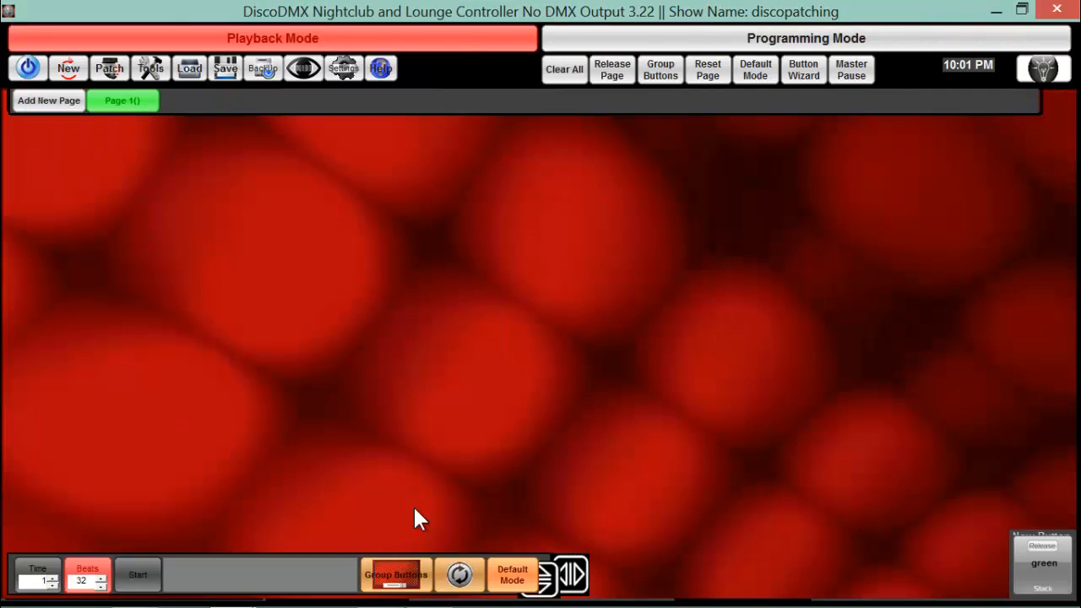
Step: Move the green button to the upper-left area of Page 1 and test it with the Disco 3D Visualizer showing
{"action": "left_click_drag", "start_coordinate": [1042, 571], "coordinate": [39, 160]}
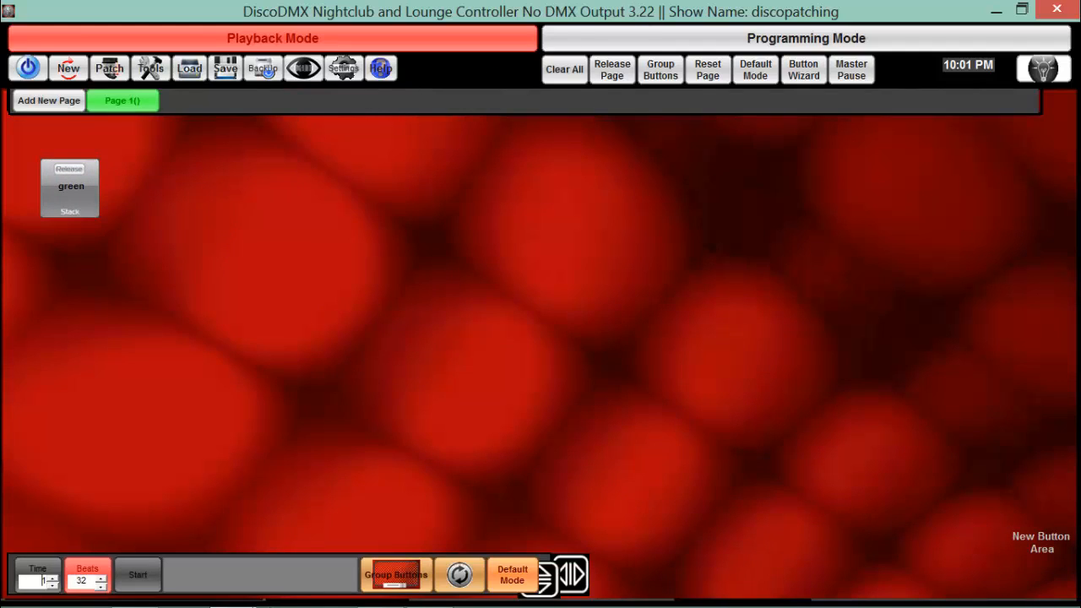
{"action": "mouse_move", "coordinate": [313, 591]}
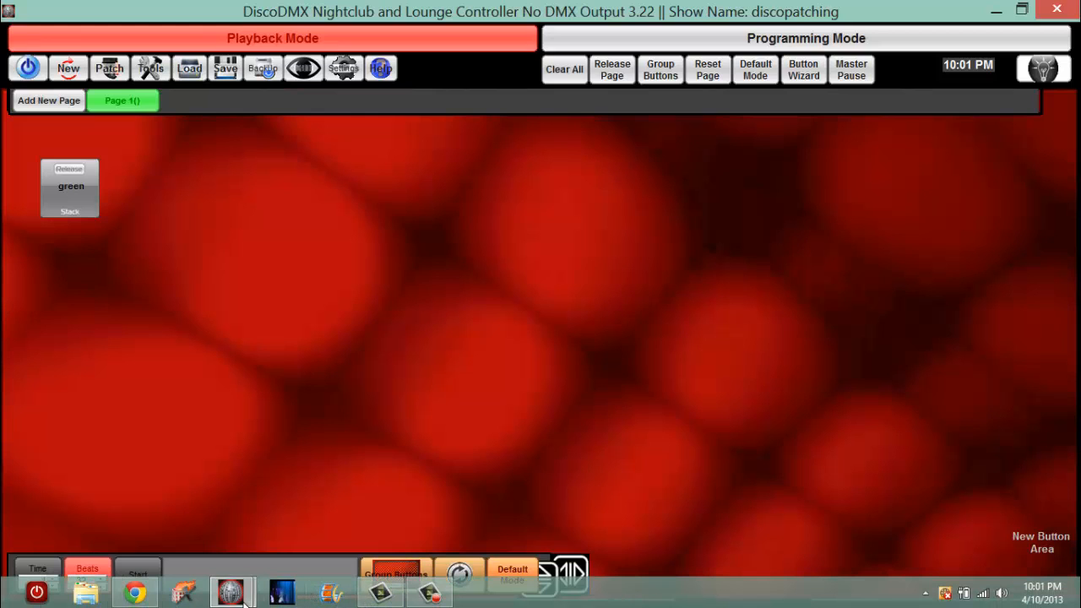
{"action": "mouse_move", "coordinate": [244, 598]}
{"action": "left_click", "coordinate": [295, 506]}
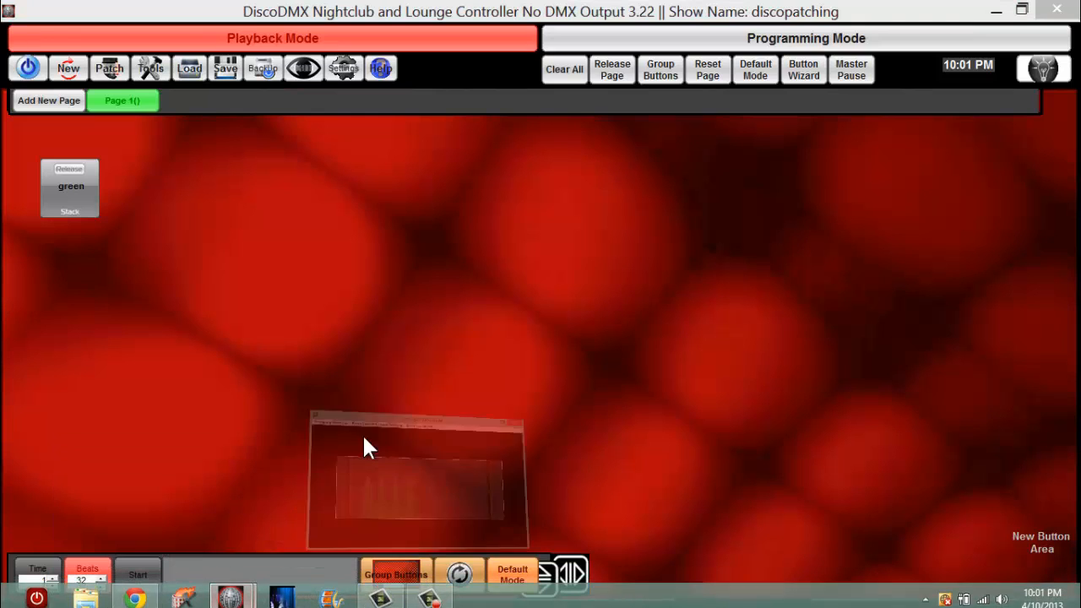
{"action": "left_click", "coordinate": [71, 216]}
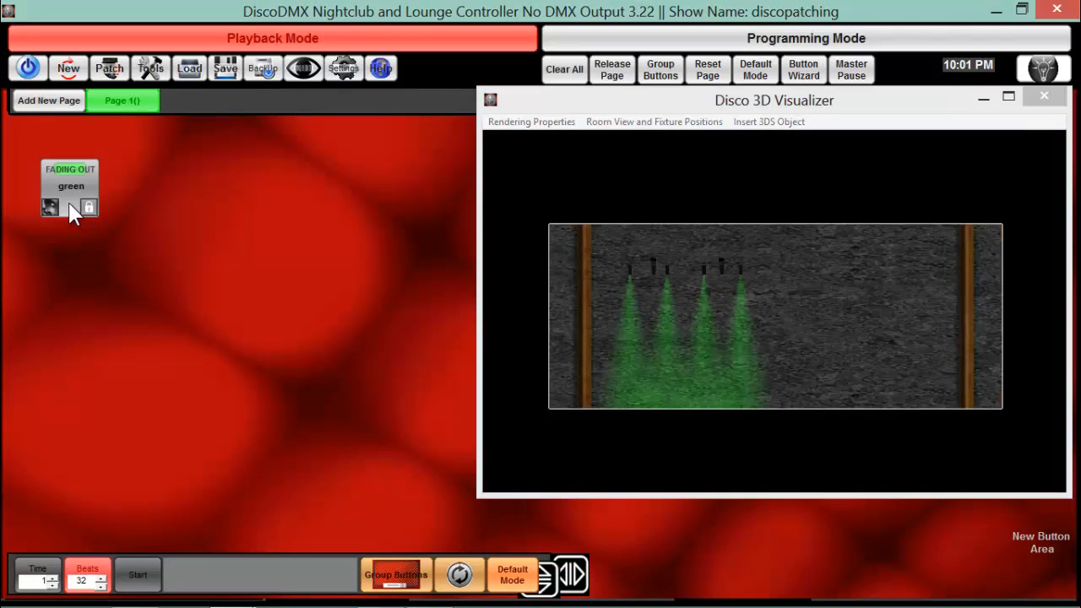
Step: Switch the green playback button on and off again to check its fades in the Disco 3D Visualizer
{"action": "left_click", "coordinate": [77, 185]}
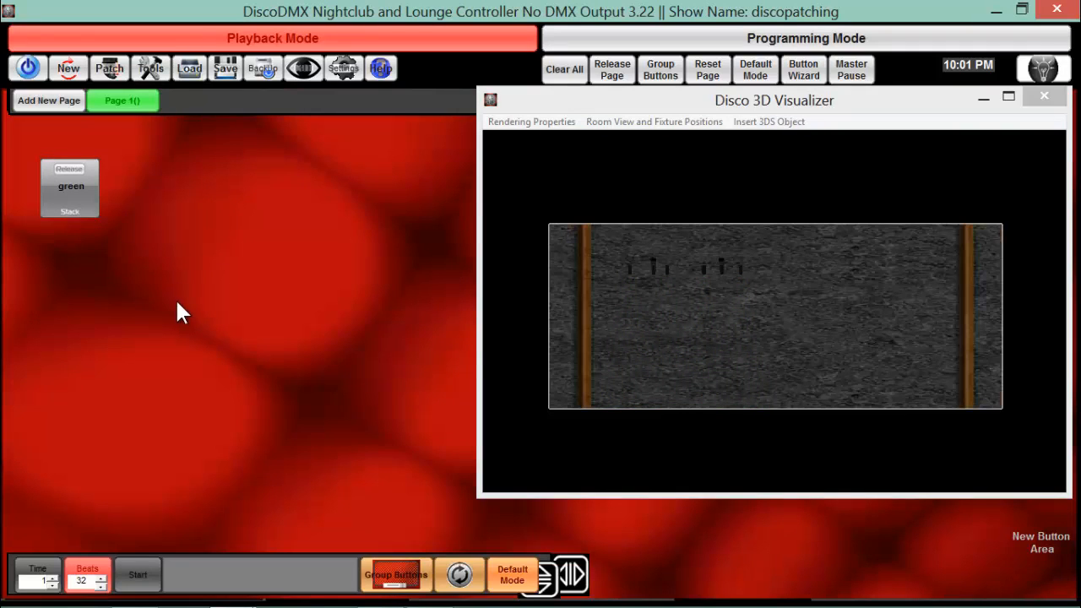
{"action": "left_click", "coordinate": [66, 189]}
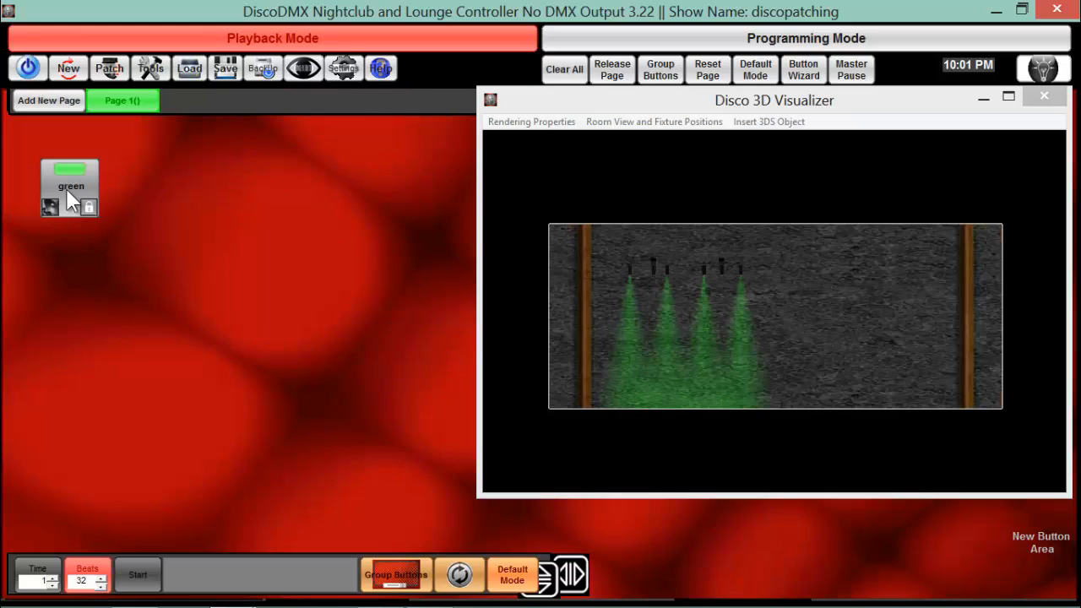
{"action": "left_click", "coordinate": [68, 192]}
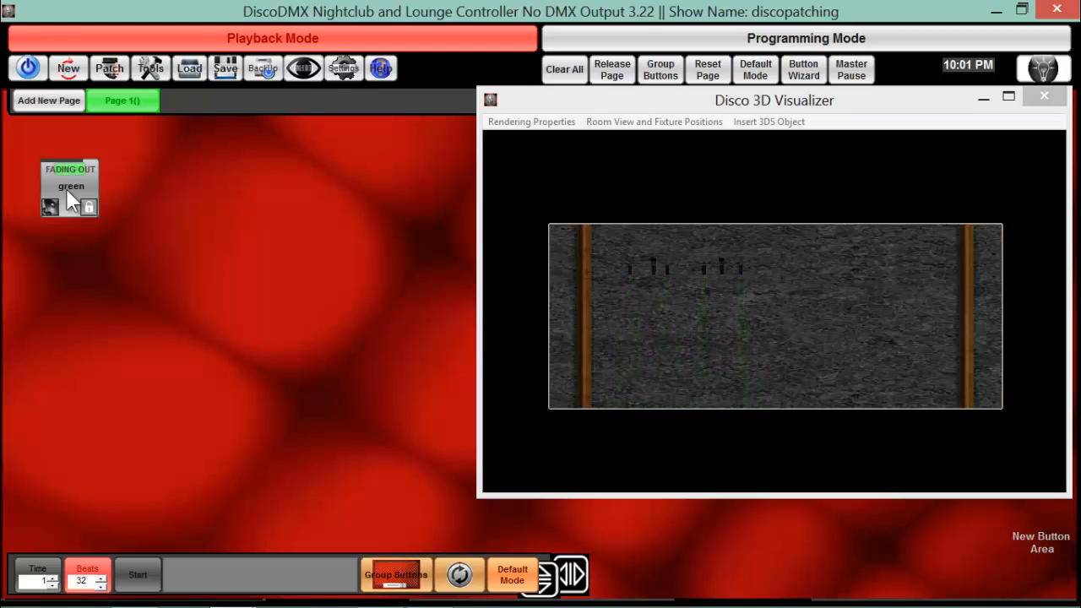
Step: Minimize the Disco 3D Visualizer and clear all current programming in Programming Mode
{"action": "left_click", "coordinate": [984, 98]}
{"action": "left_click", "coordinate": [608, 41]}
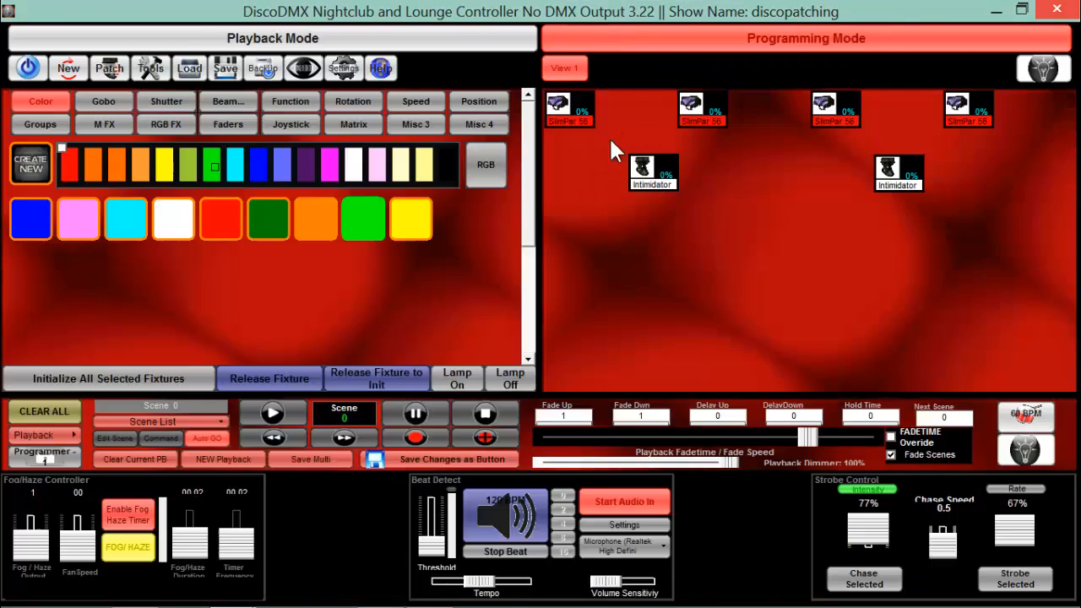
{"action": "left_click", "coordinate": [63, 409]}
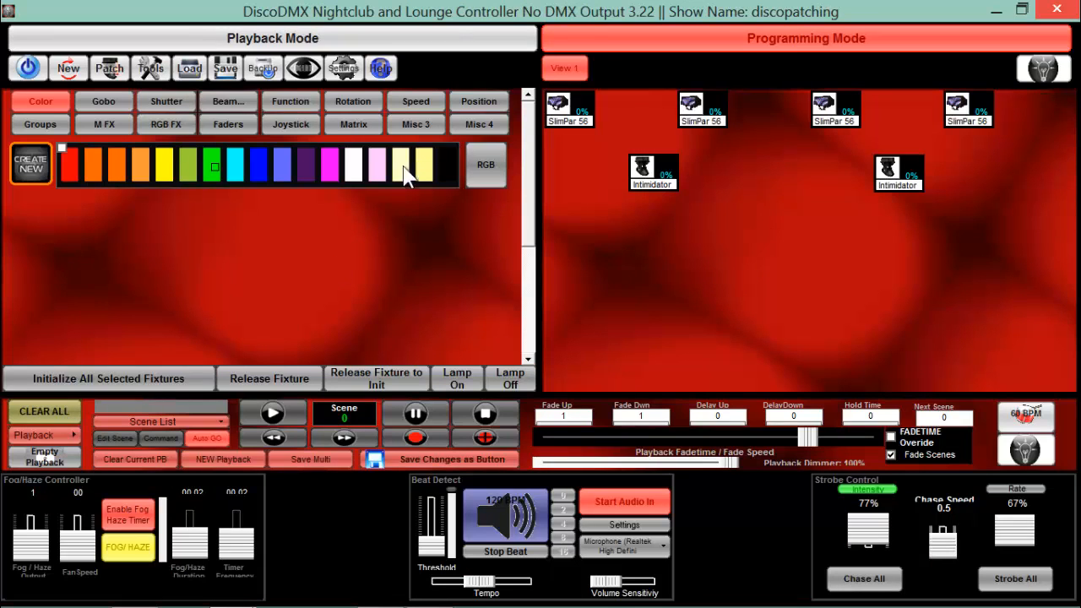
Step: Select and initialize all four SlimPar 56 fixtures and set their colour to blue
{"action": "left_click", "coordinate": [581, 113]}
{"action": "left_click", "coordinate": [703, 114]}
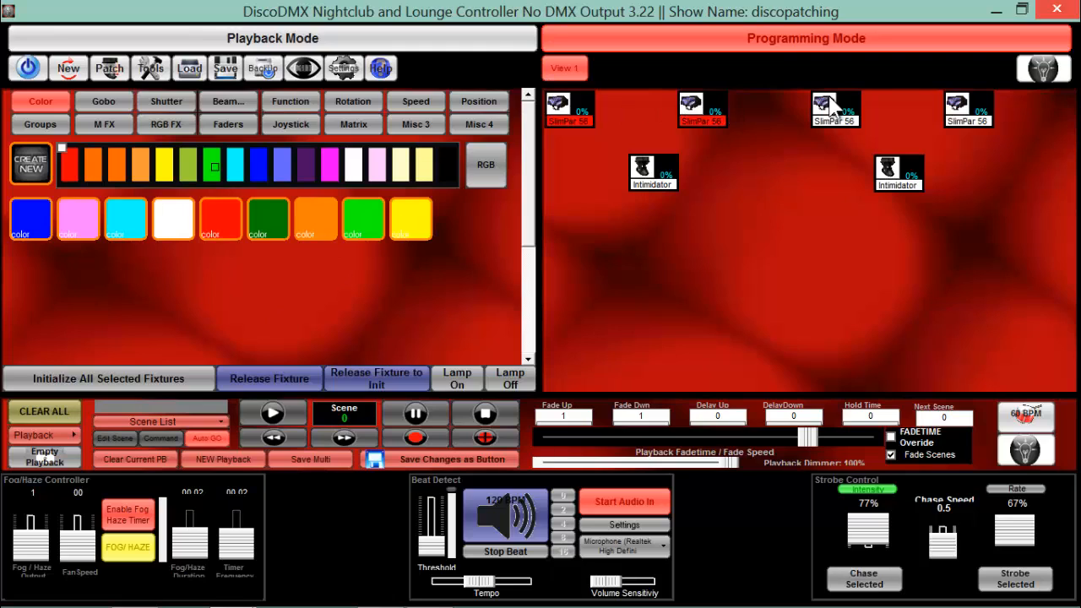
{"action": "left_click", "coordinate": [835, 113]}
{"action": "left_click", "coordinate": [979, 115]}
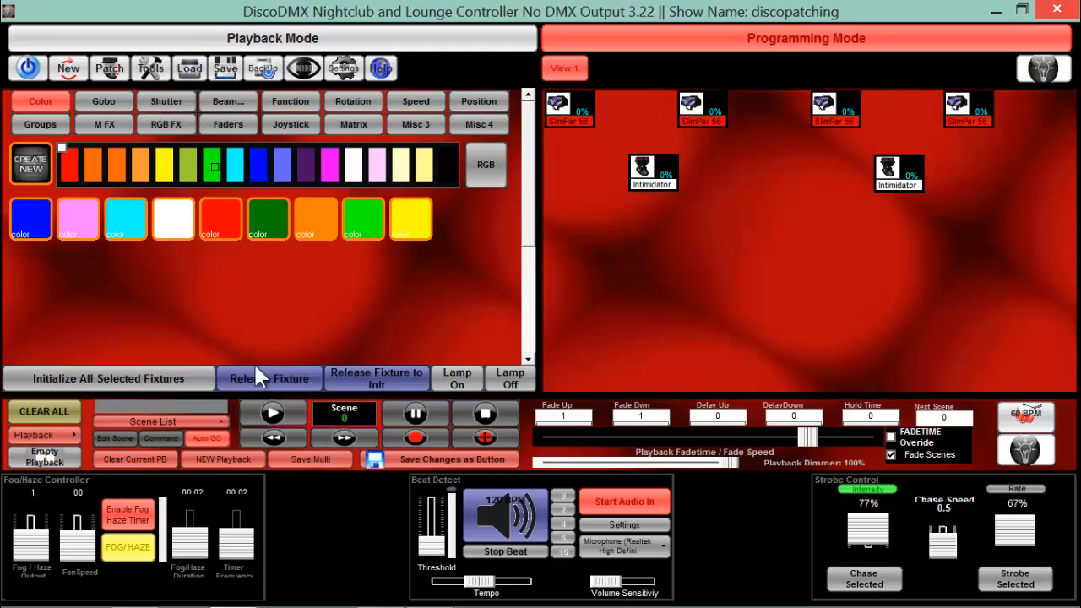
{"action": "left_click", "coordinate": [138, 379]}
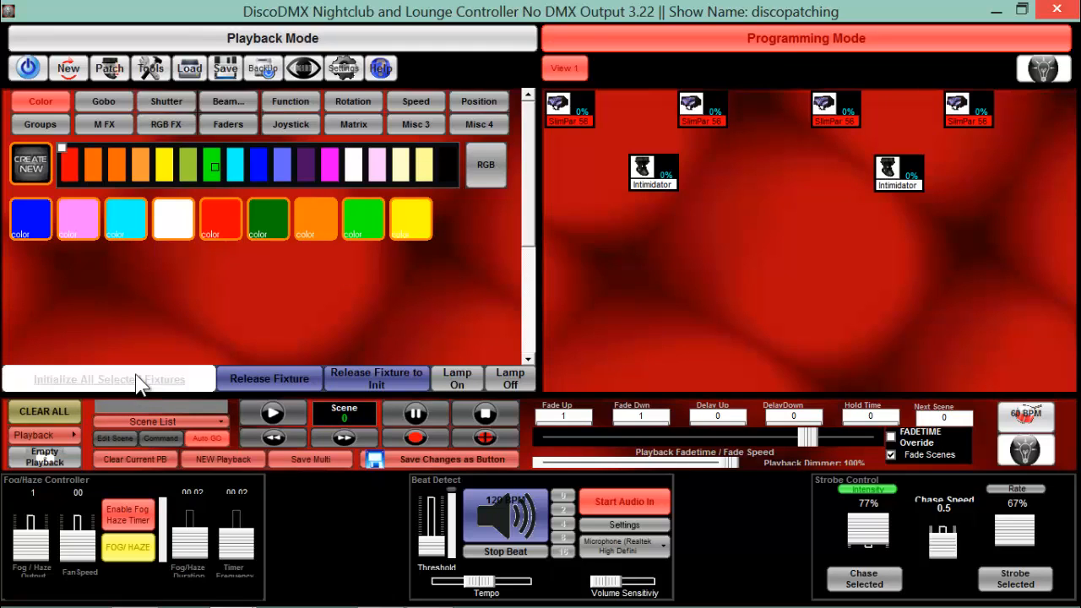
{"action": "left_click", "coordinate": [32, 215]}
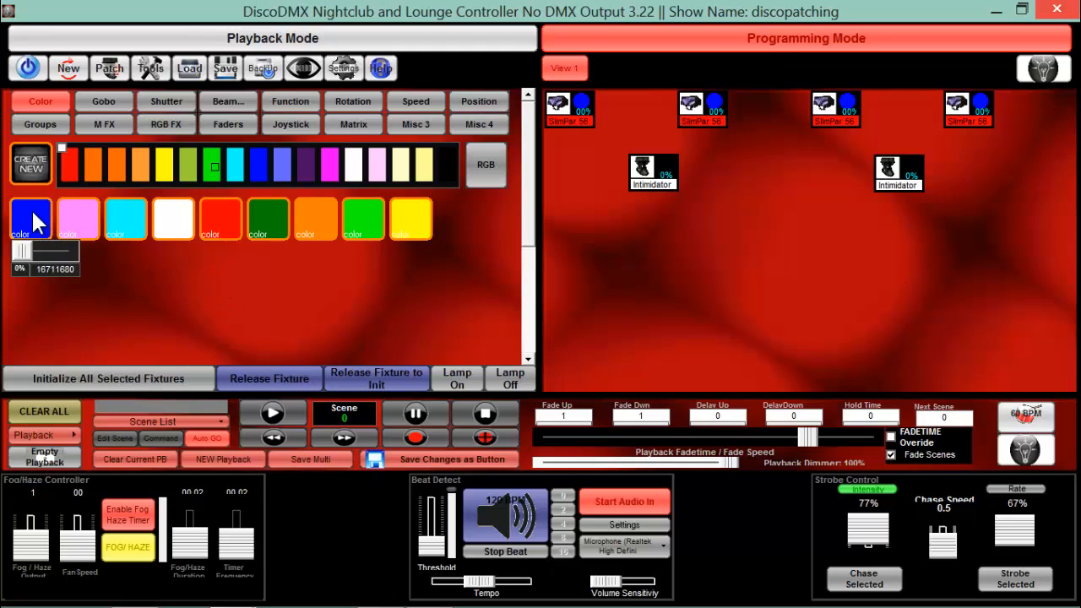
Step: Save the look as a sequence button named blue with Cross Fade In/Out enabled and the fade-in time set to 01.00
{"action": "left_click", "coordinate": [439, 458]}
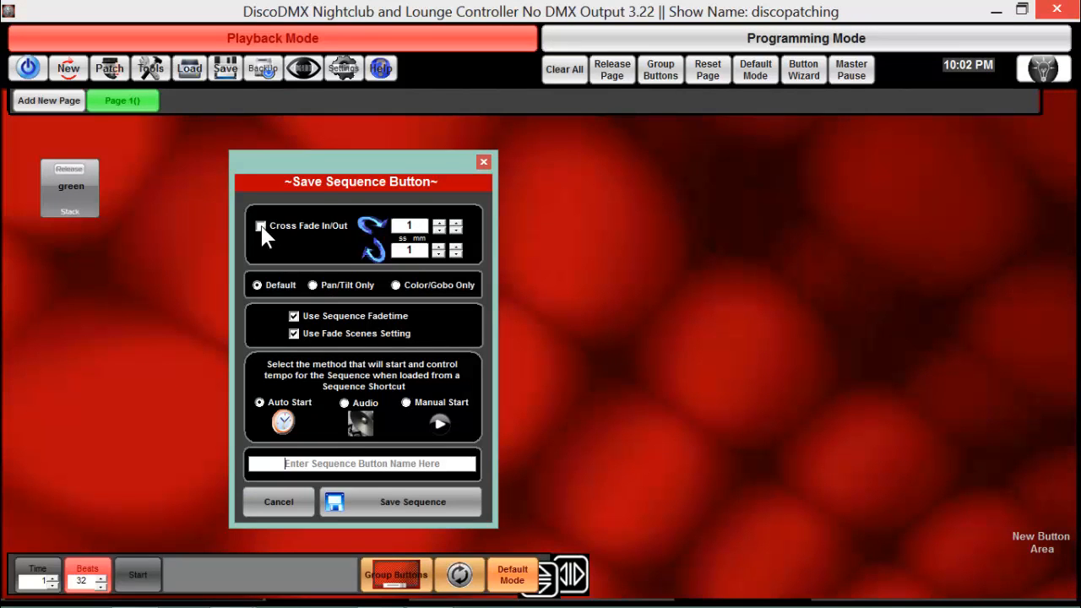
{"action": "left_click", "coordinate": [261, 226]}
{"action": "left_click", "coordinate": [439, 224]}
{"action": "left_click", "coordinate": [438, 231]}
{"action": "left_click", "coordinate": [342, 464]}
{"action": "type", "text": "b"}
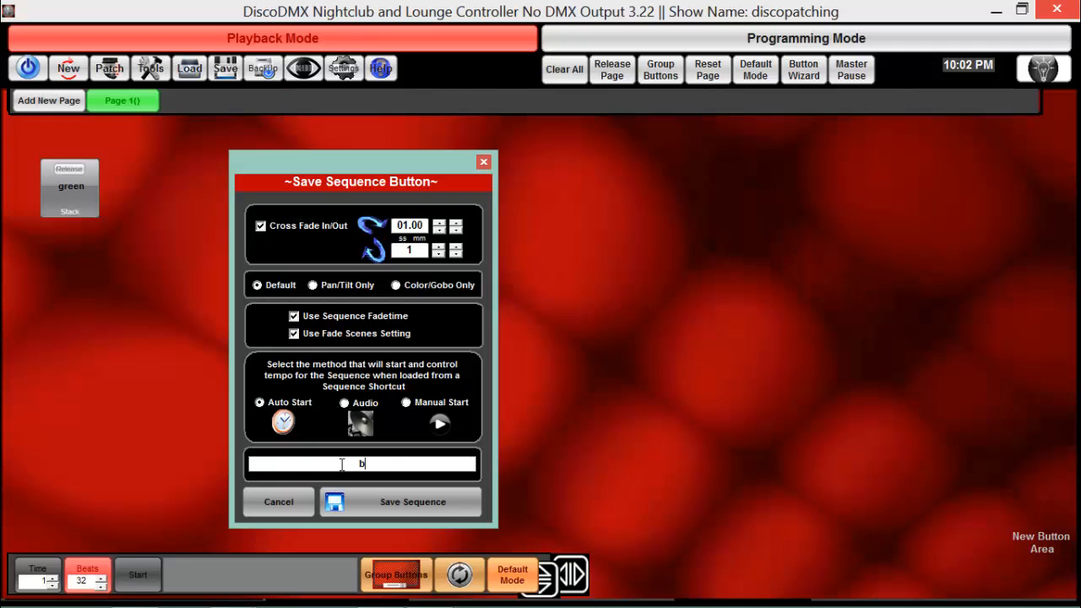
{"action": "type", "text": "lue"}
{"action": "left_click", "coordinate": [368, 501]}
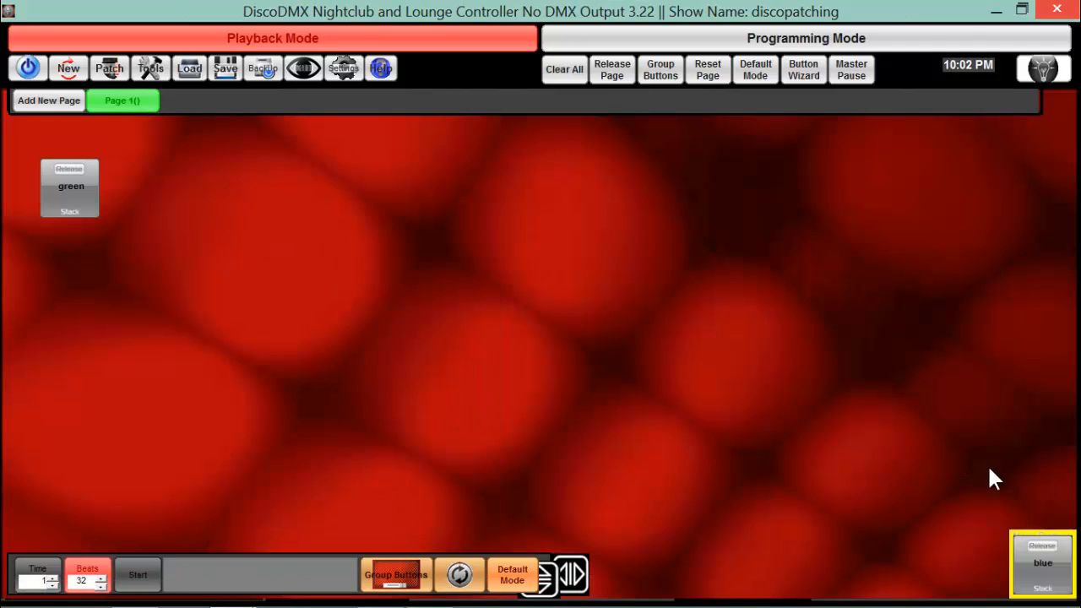
Step: Place the blue button beside the green one on Page 1, level with it, and bring back the Disco 3D Visualizer
{"action": "left_click_drag", "start_coordinate": [1043, 562], "coordinate": [120, 166]}
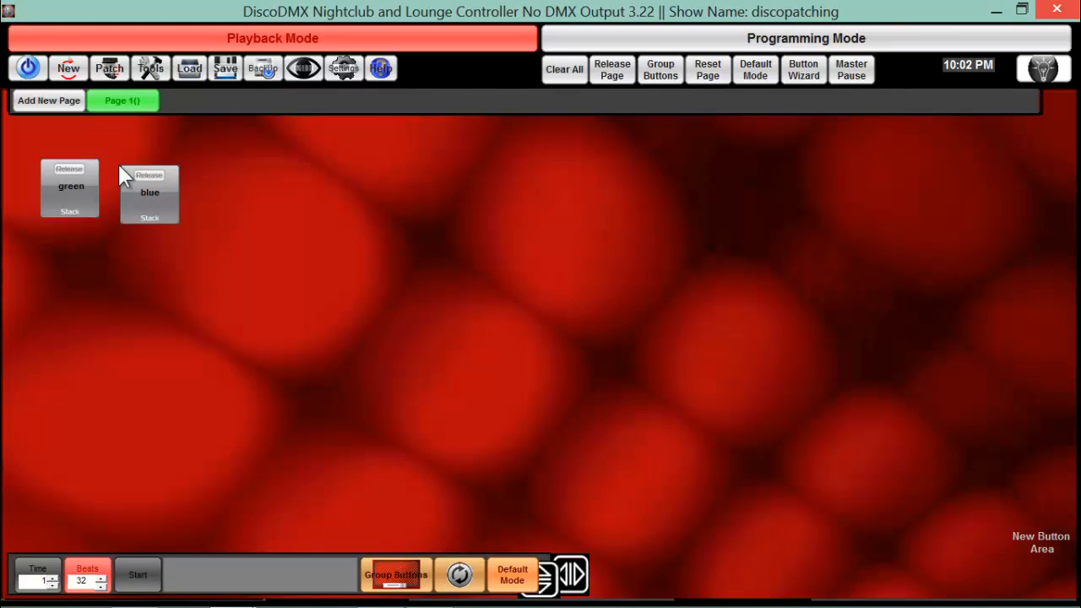
{"action": "left_click", "coordinate": [144, 191]}
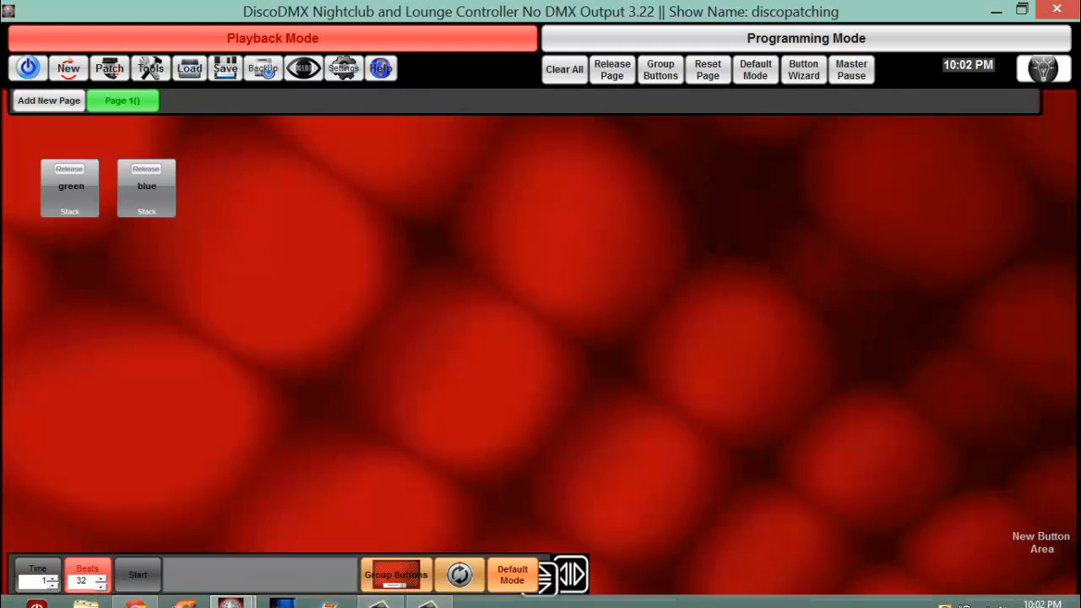
{"action": "mouse_move", "coordinate": [232, 591]}
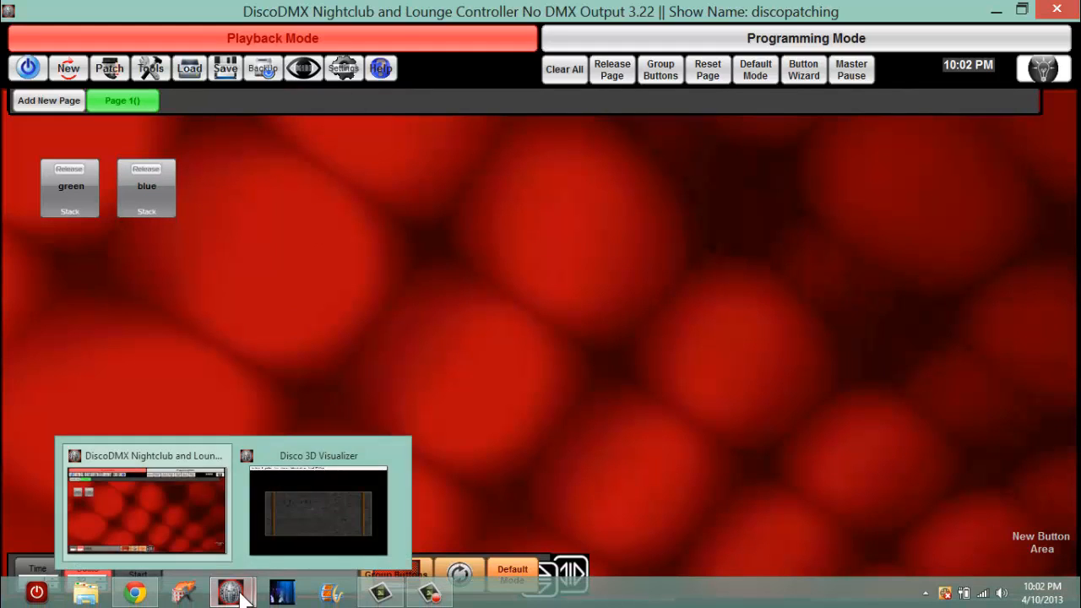
{"action": "left_click", "coordinate": [301, 519]}
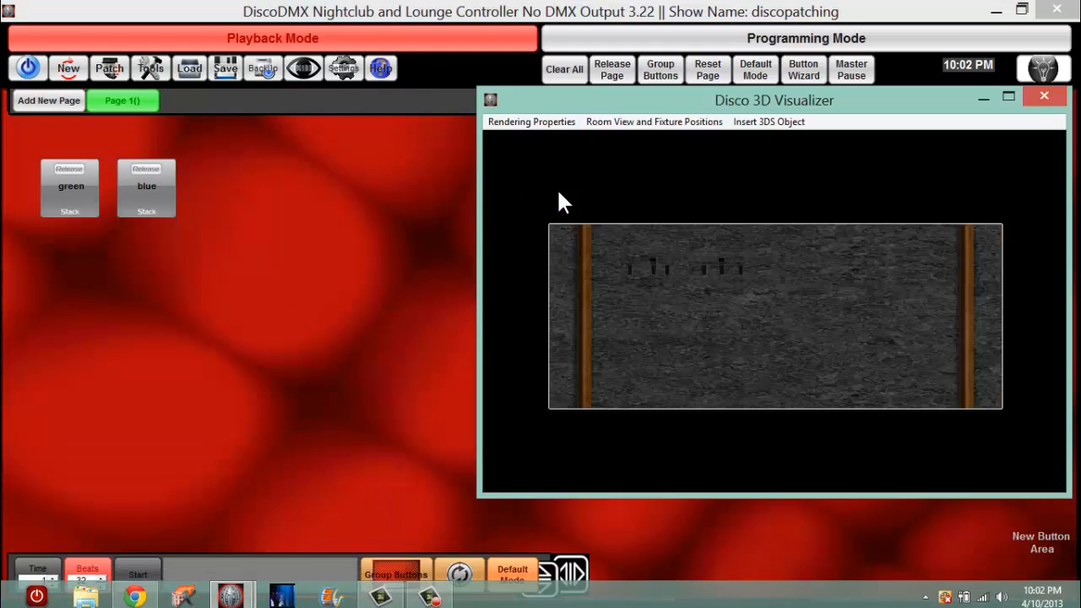
Step: Test switching between the green and blue playback buttons in the Disco 3D Visualizer and close the visualizer
{"action": "left_click", "coordinate": [76, 194]}
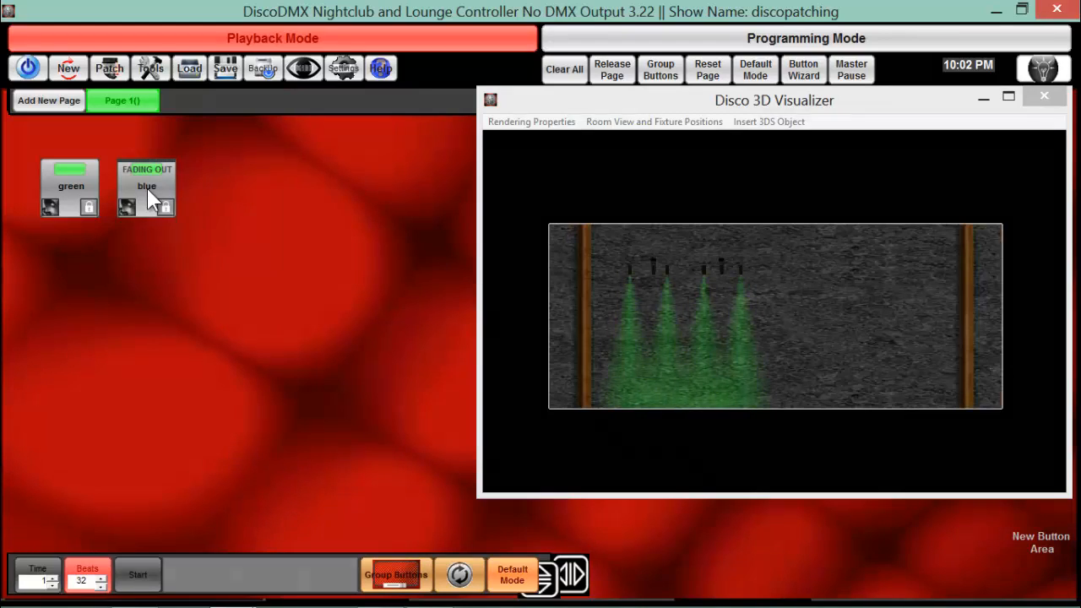
{"action": "left_click", "coordinate": [71, 198]}
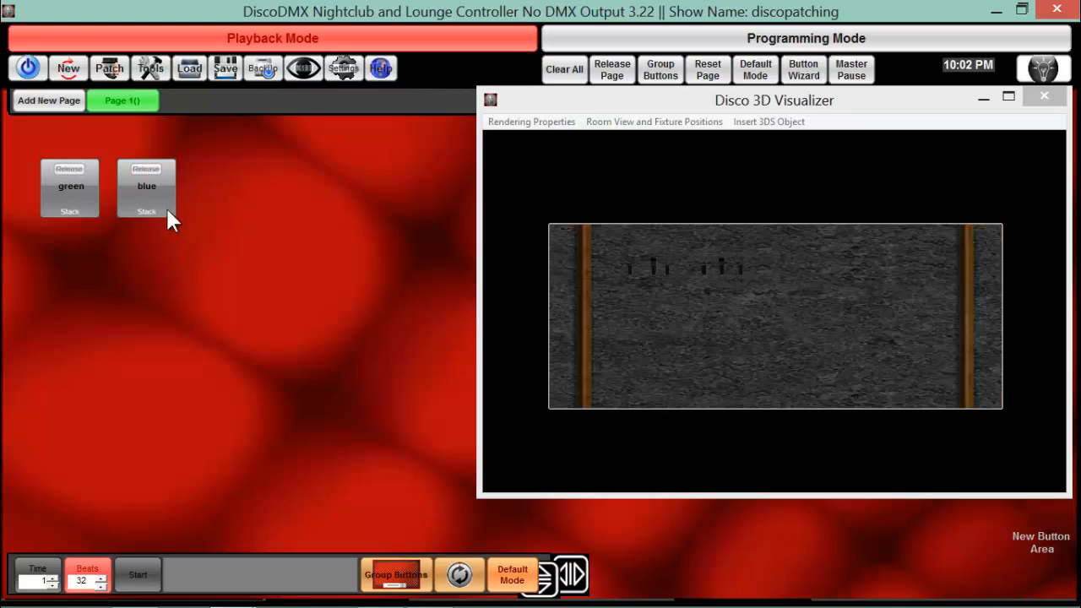
{"action": "left_click", "coordinate": [71, 187]}
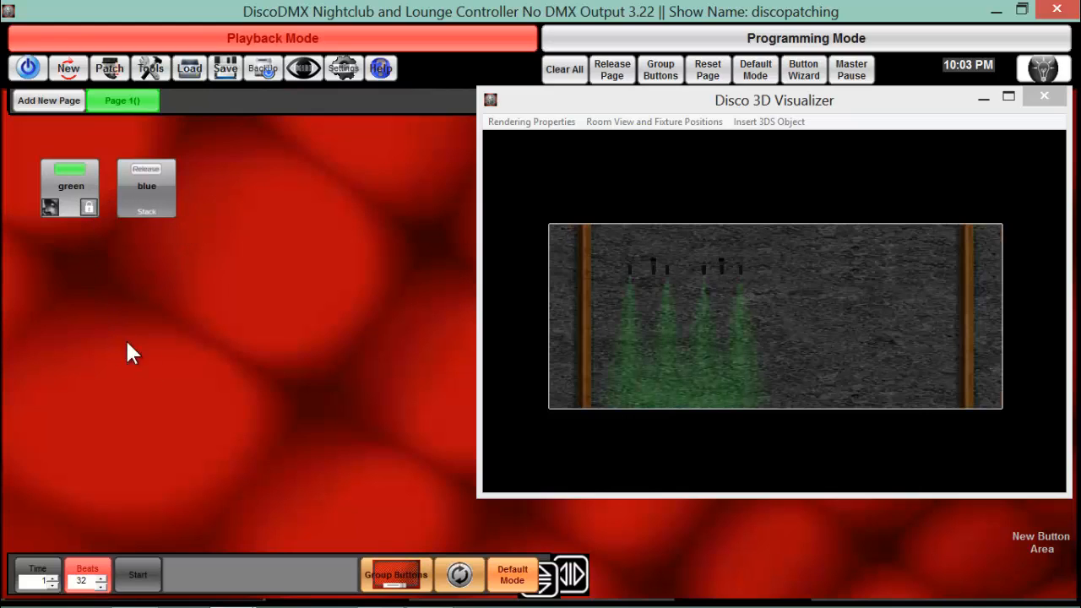
{"action": "left_click", "coordinate": [146, 213]}
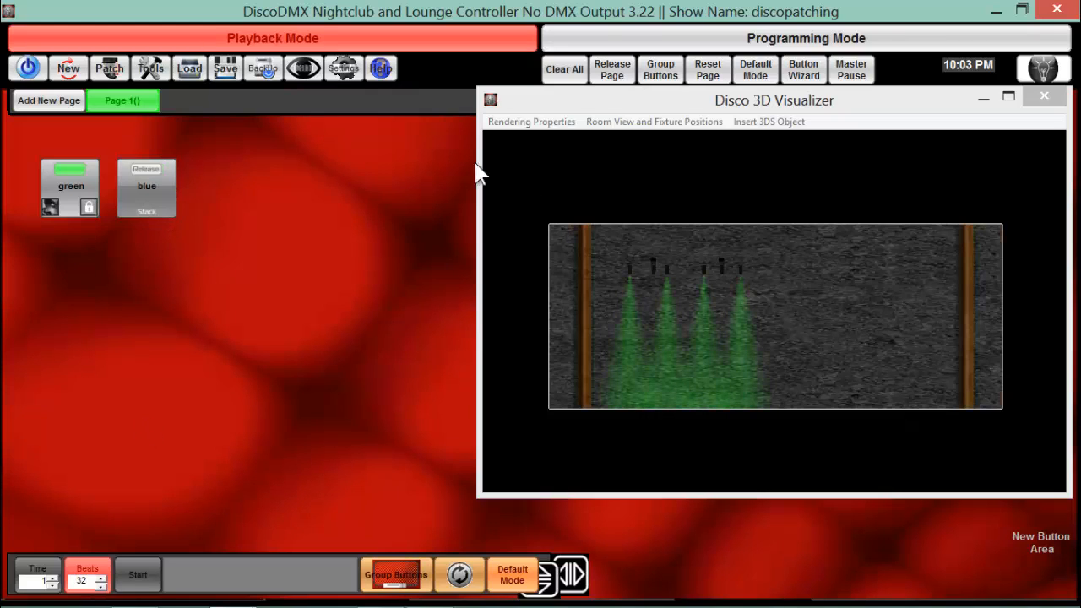
{"action": "left_click", "coordinate": [1056, 96]}
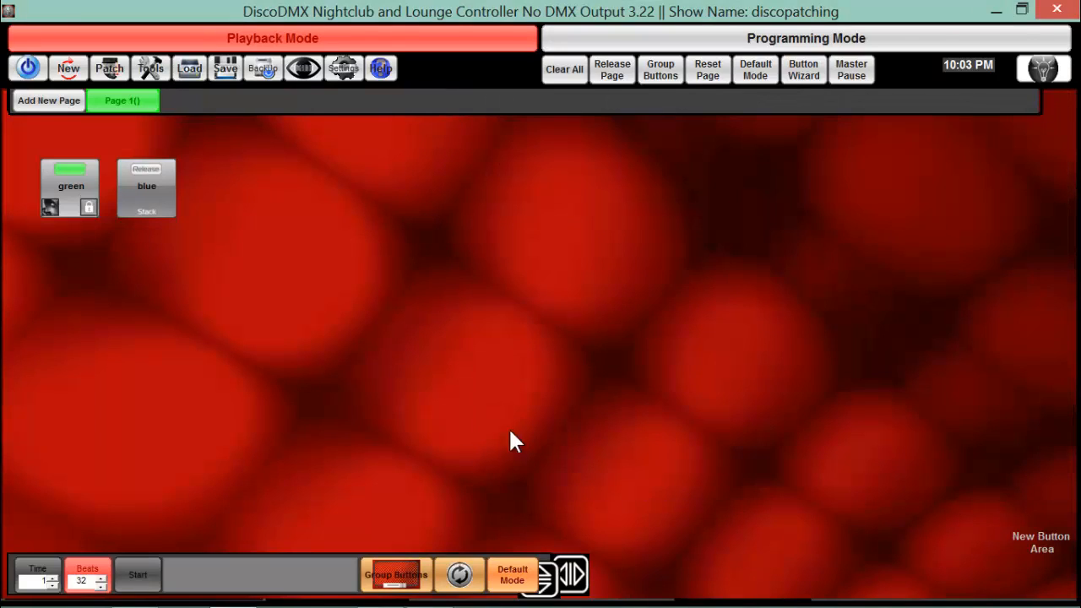